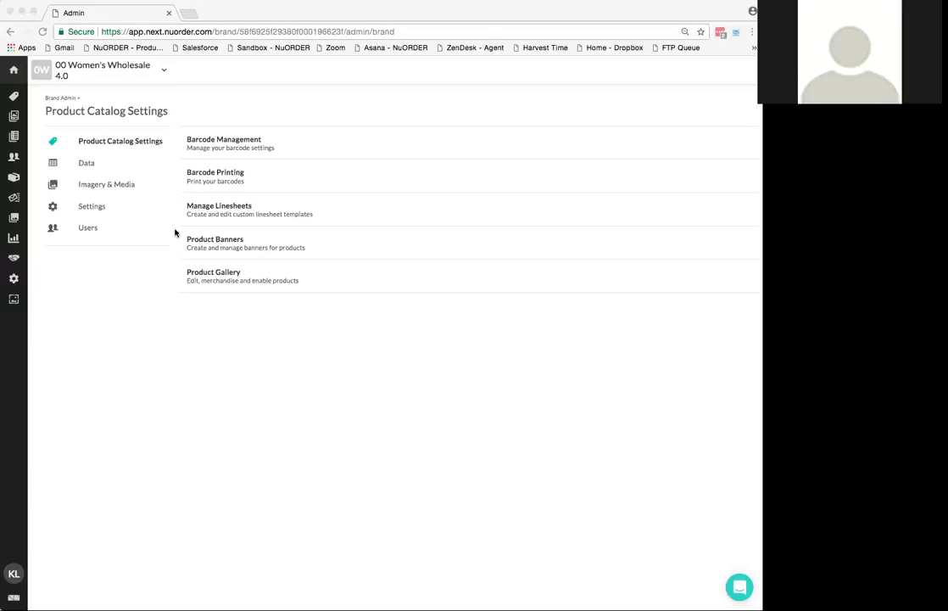
Open the brand's Inventory Settings from the admin settings.
left_click(84, 209)
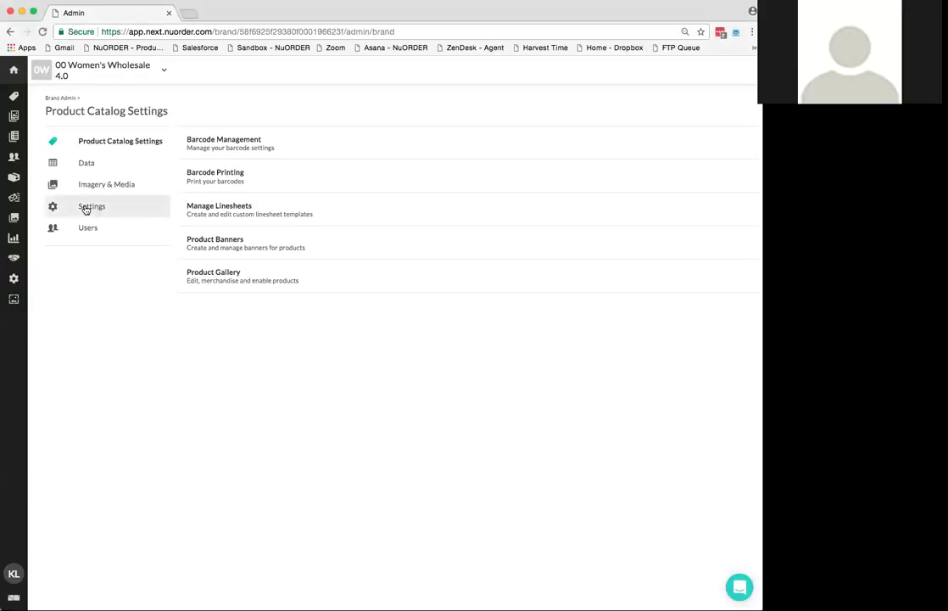
left_click(224, 274)
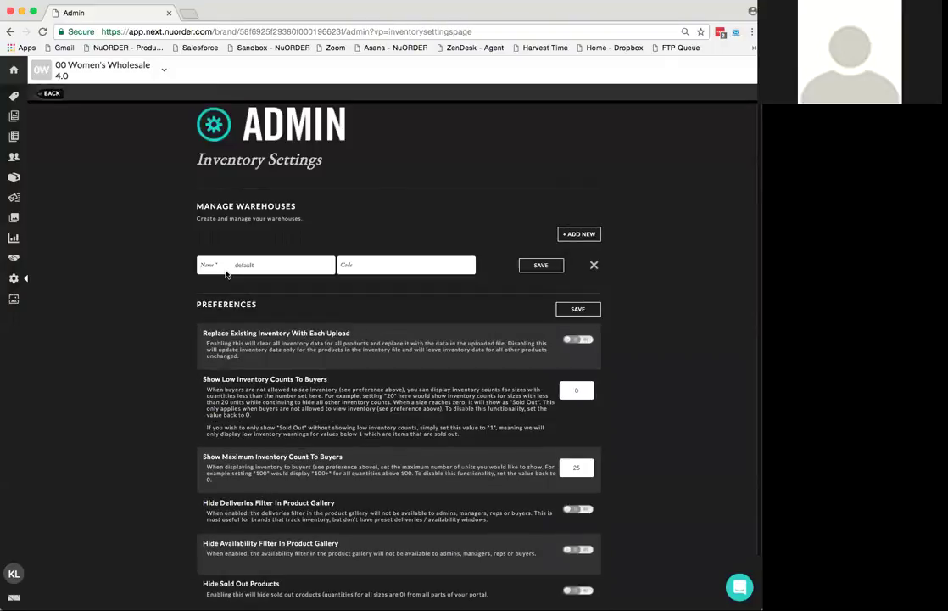
scroll(171, 344, "down", 5)
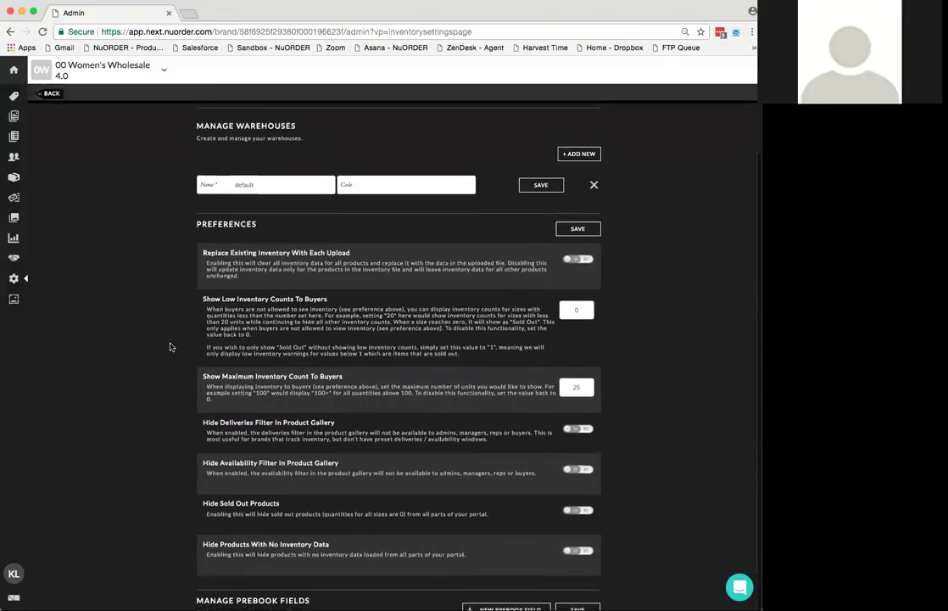
scroll(171, 344, "up", 5)
scroll(180, 162, "down", 3)
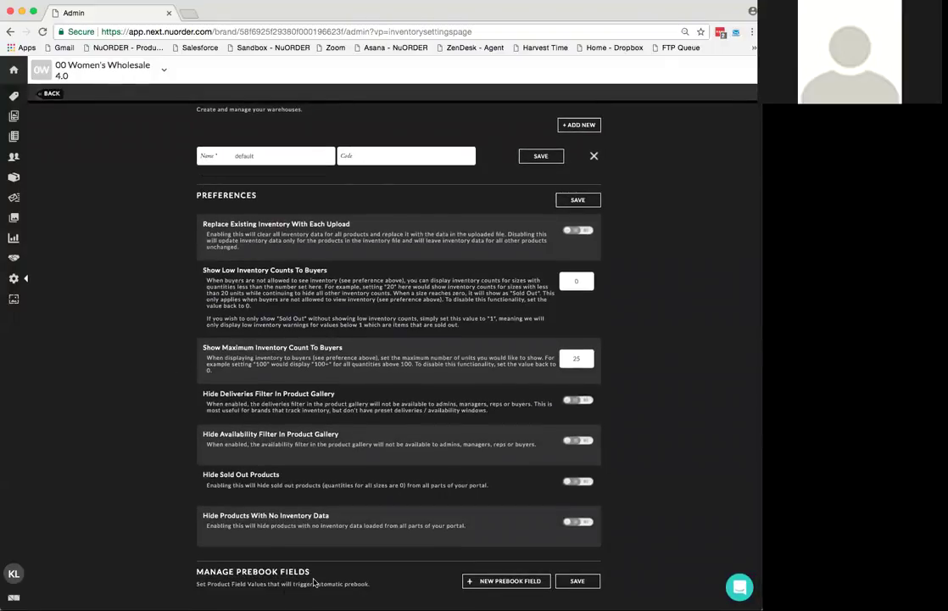
Add Season as a new prebook field.
left_click(502, 584)
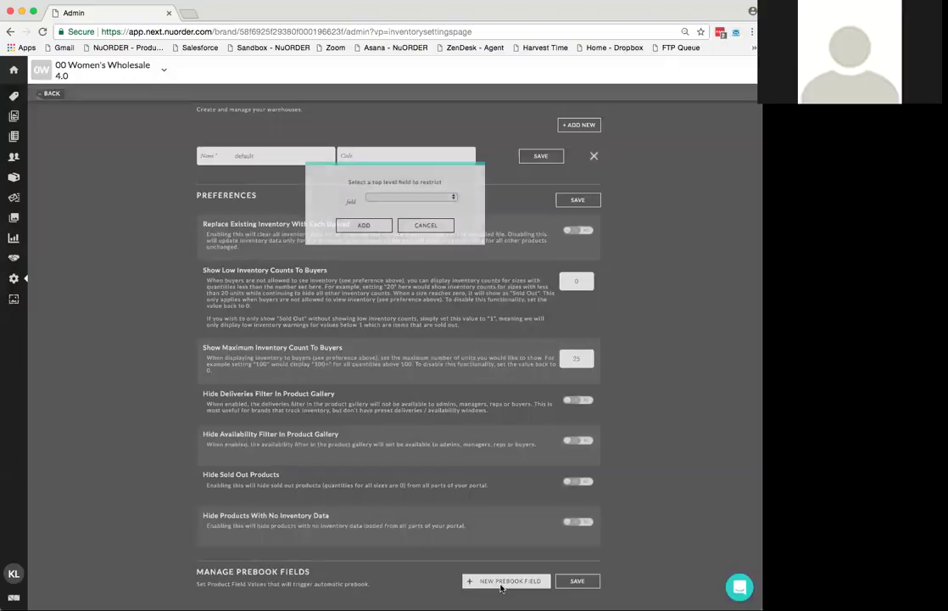
left_click(434, 201)
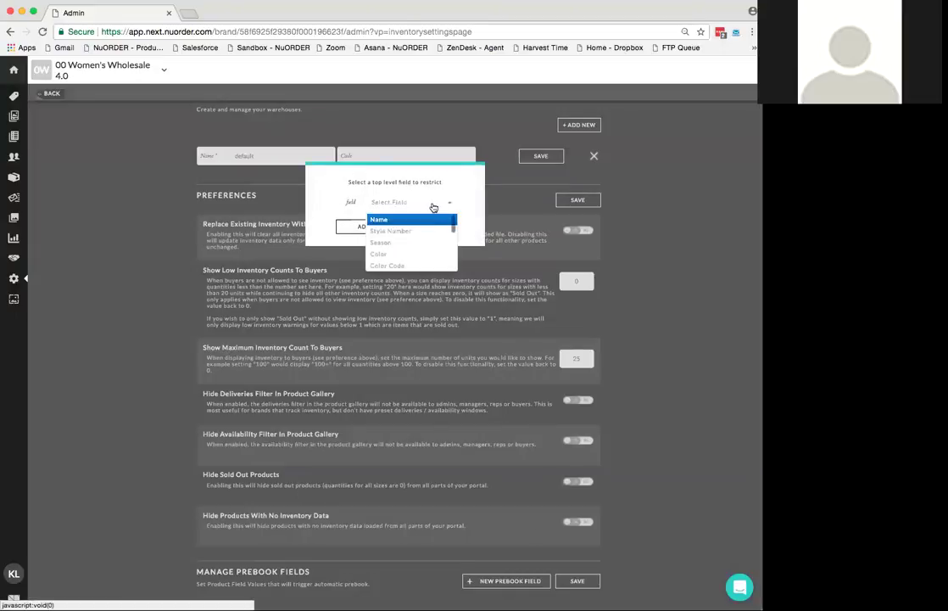
scroll(432, 231, "down", 3)
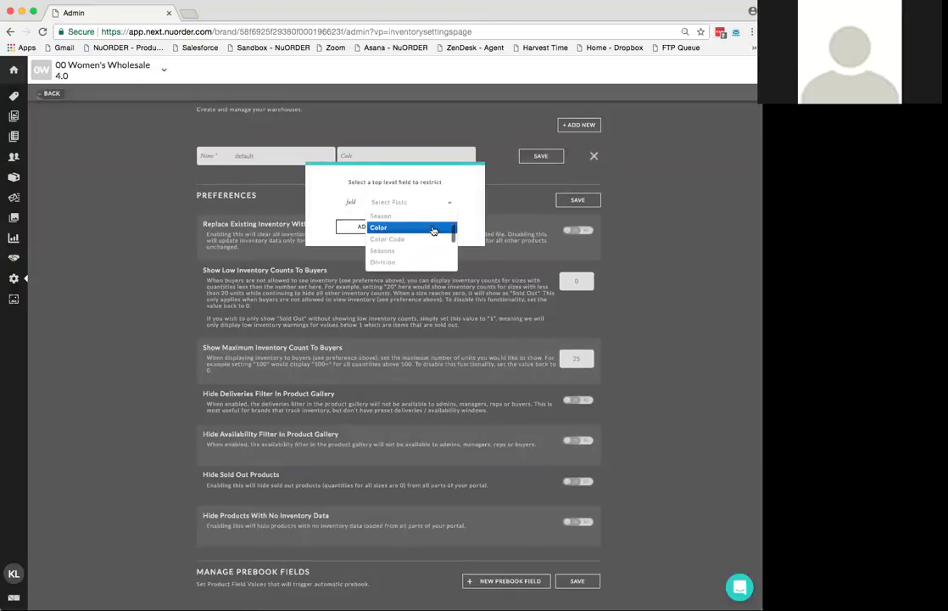
scroll(432, 231, "down", 5)
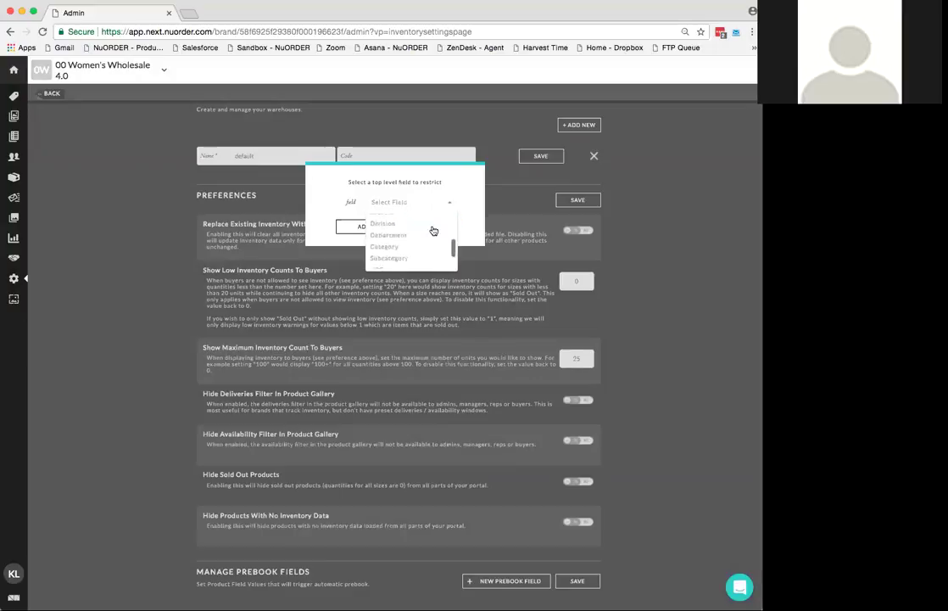
scroll(433, 230, "up", 5)
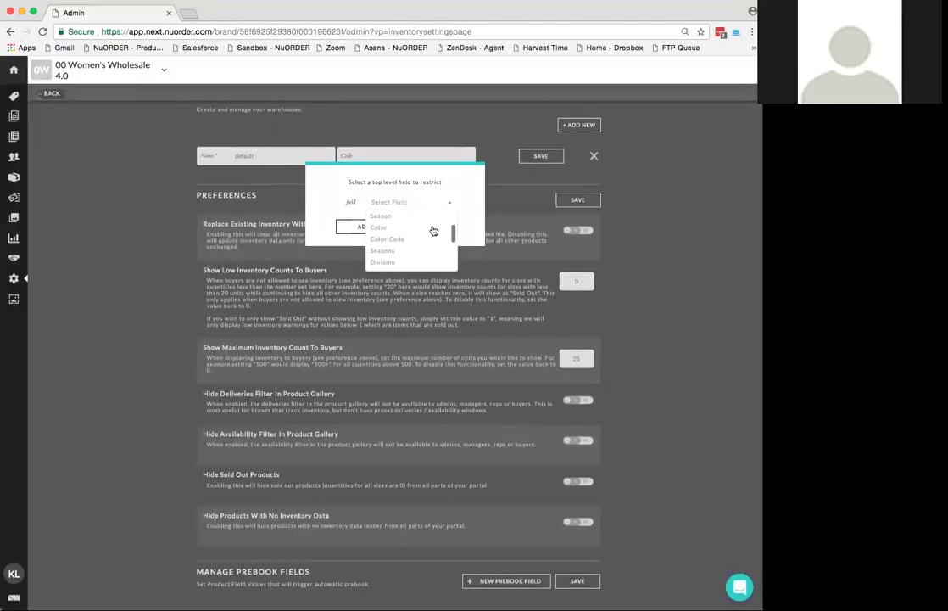
left_click(408, 228)
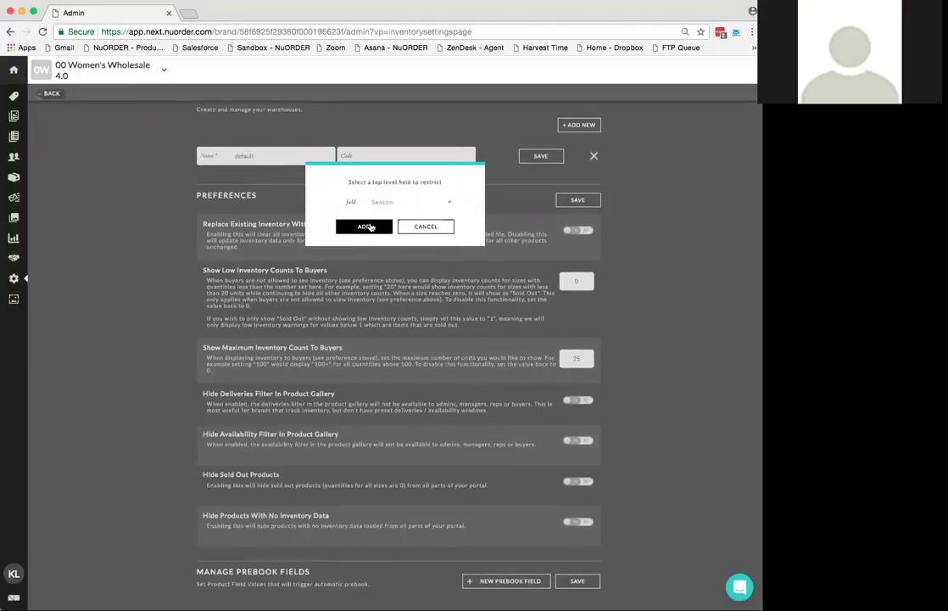
left_click(365, 227)
Add the value "core" to the Season prebook field and save the prebook settings.
scroll(187, 355, "down", 1)
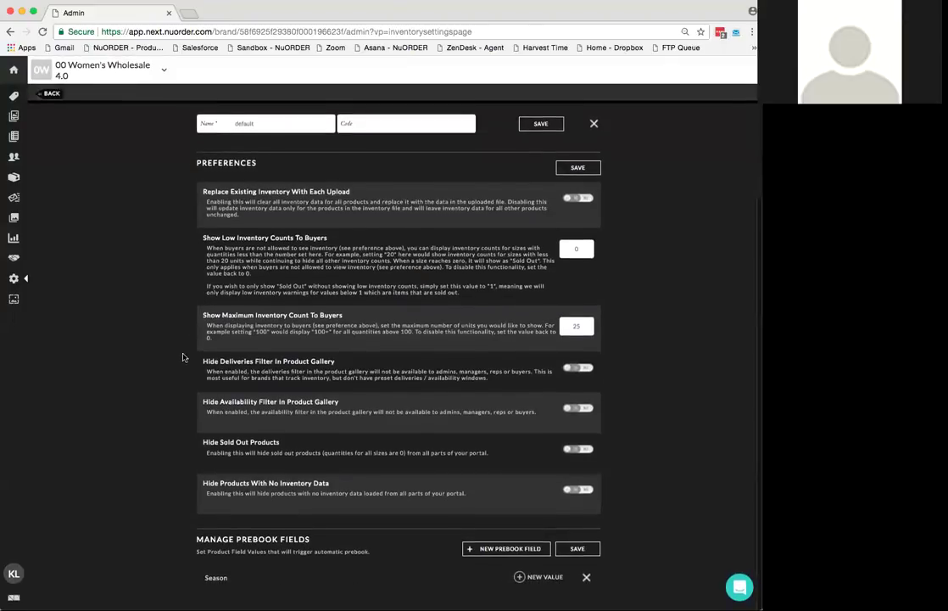
left_click(520, 578)
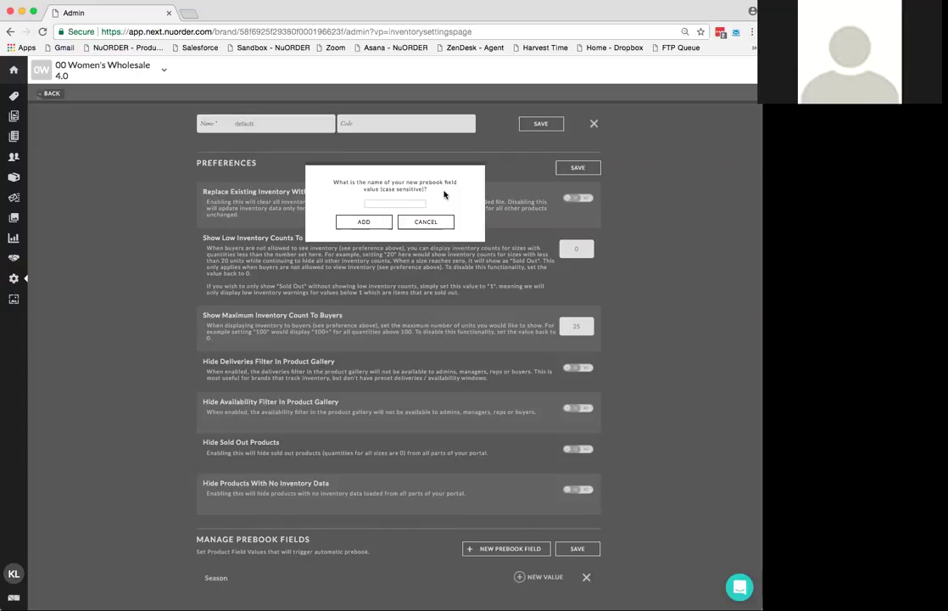
type("core")
left_click(379, 223)
scroll(165, 323, "down", 1)
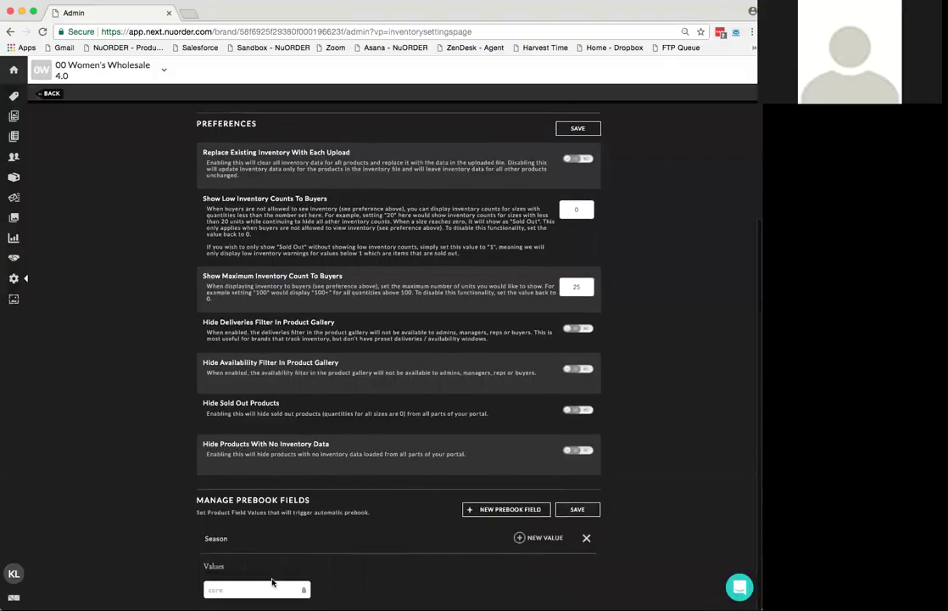
left_click(577, 496)
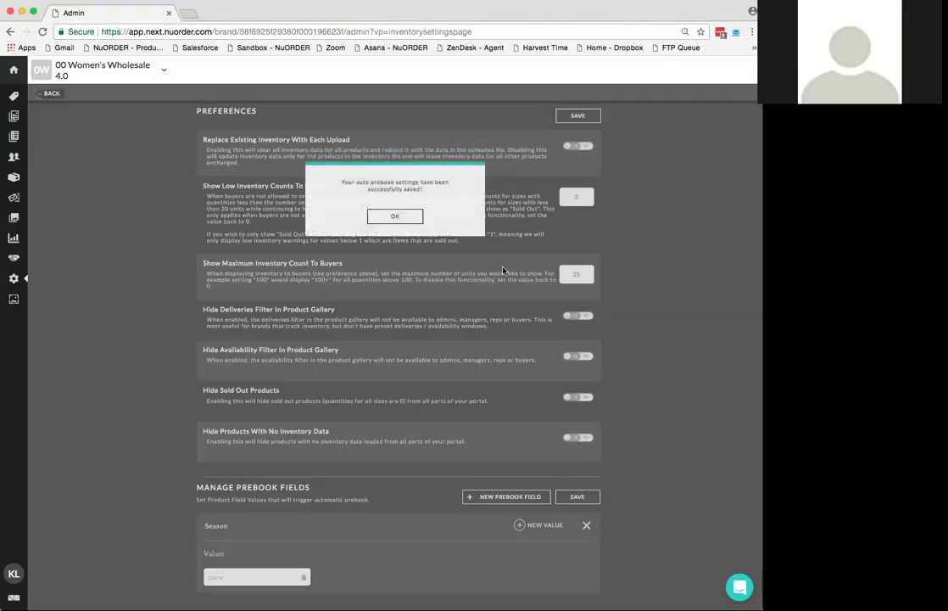
left_click(395, 216)
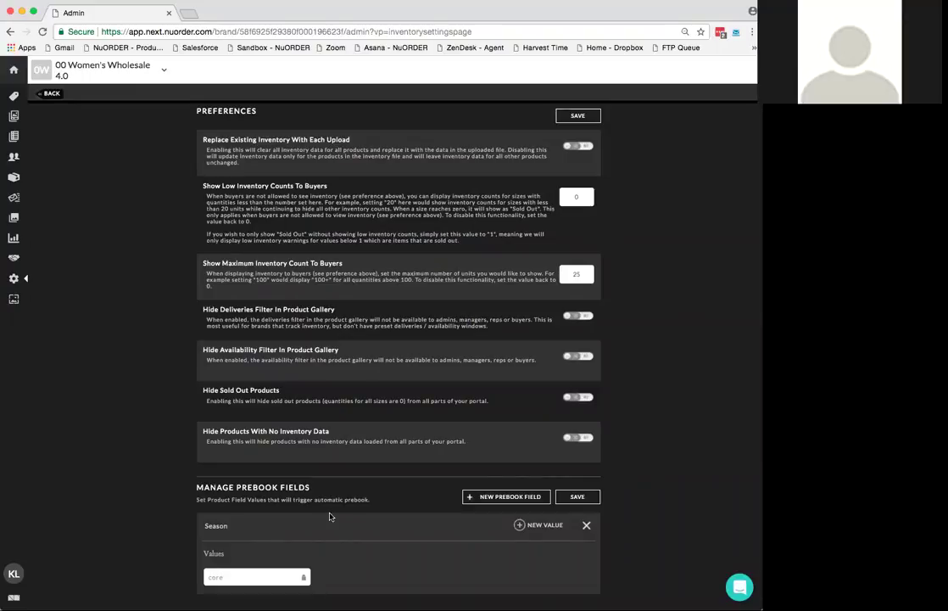
Return to the brand admin settings and open Delivery Windows.
scroll(330, 517, "up", 5)
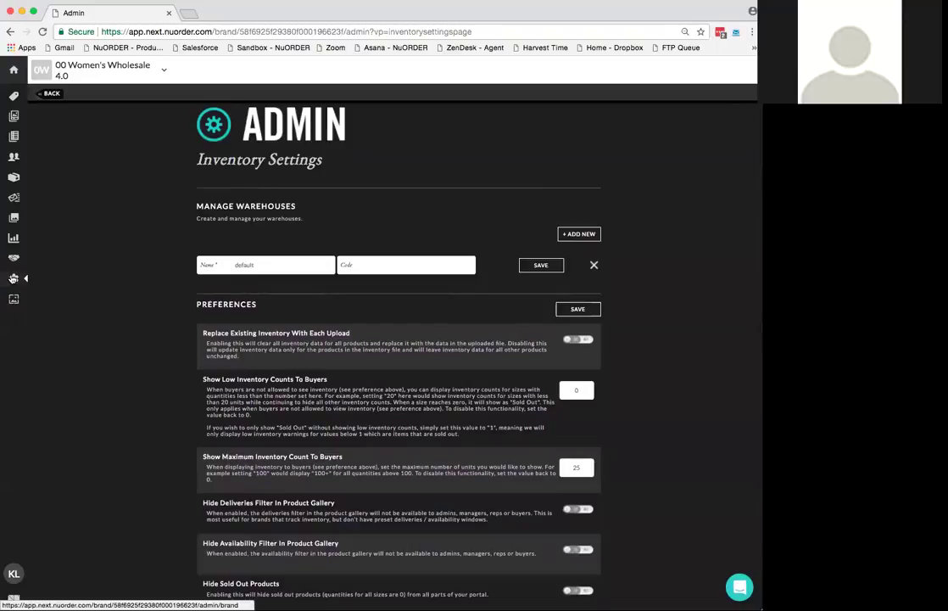
mouse_move(34, 278)
left_click(132, 280)
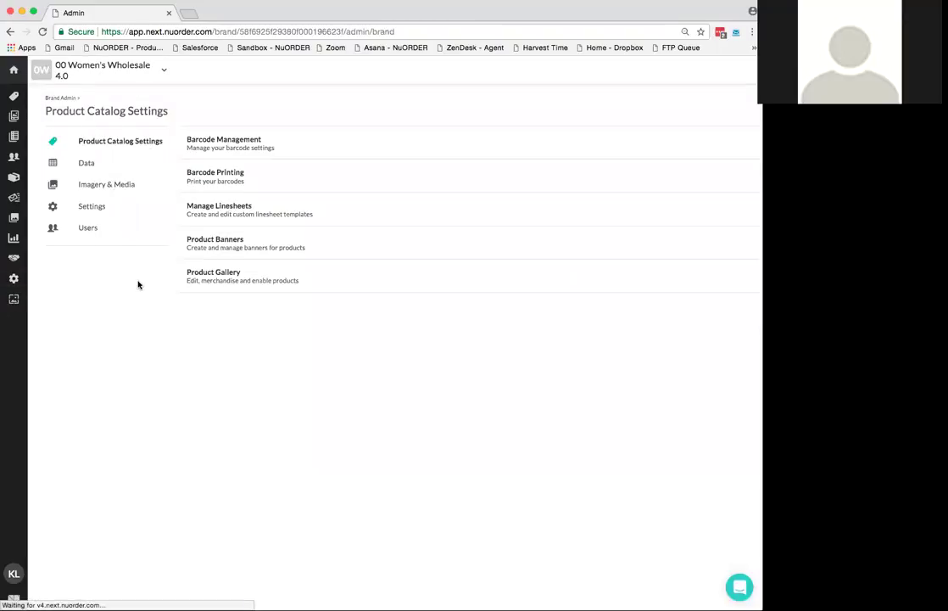
left_click(113, 207)
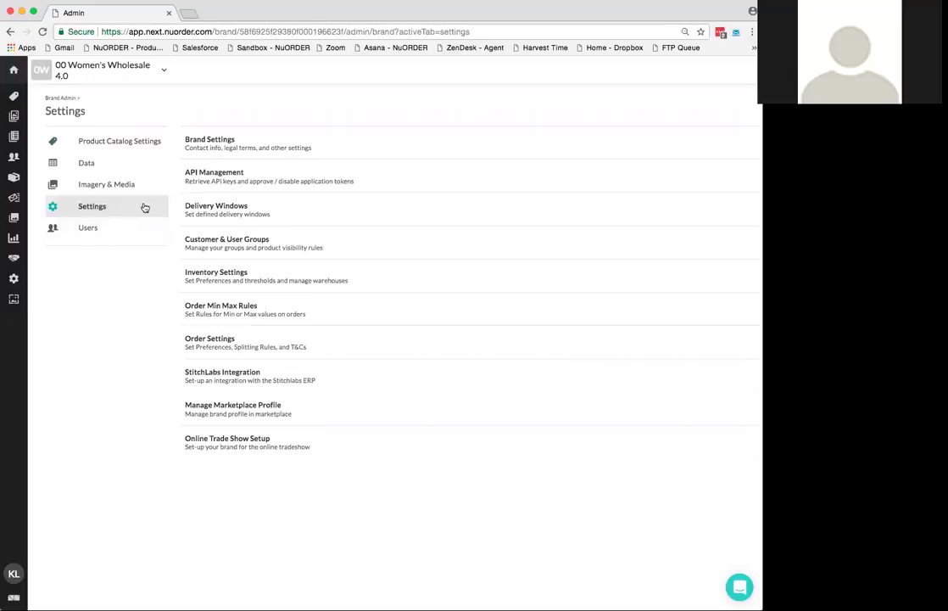
left_click(269, 209)
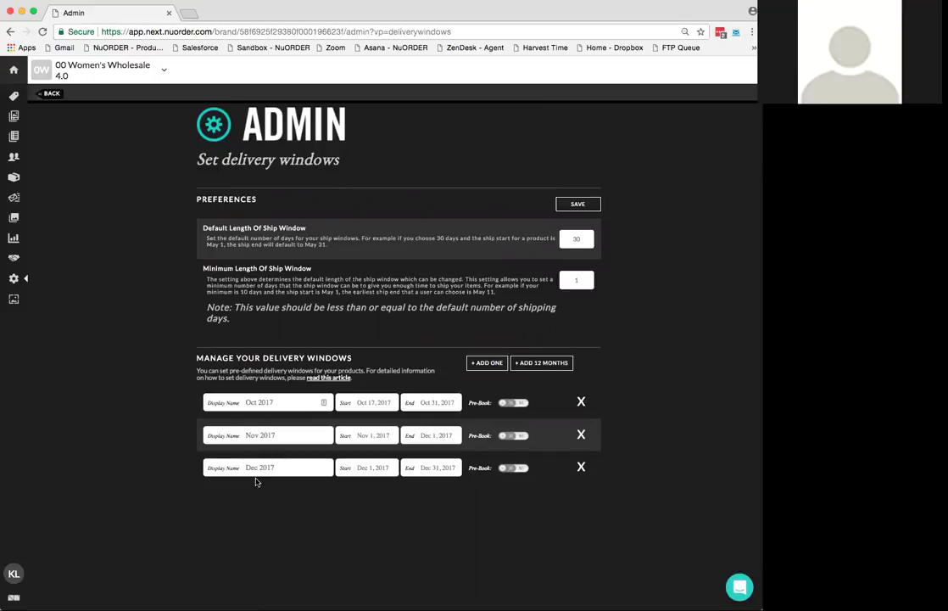
Add one delivery window named "Jan 2018" with a start date of Jan 1, 2018.
left_click(483, 366)
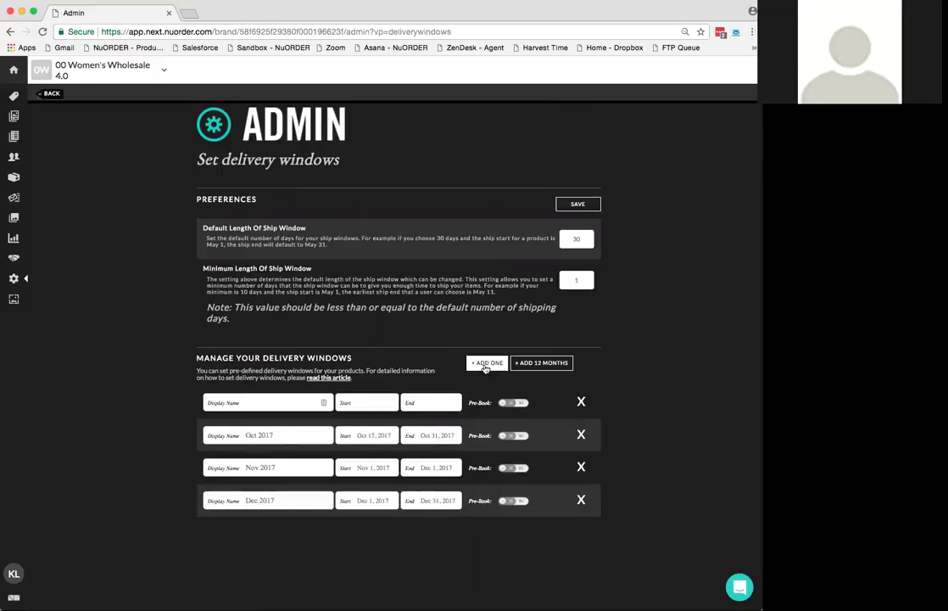
left_click(291, 402)
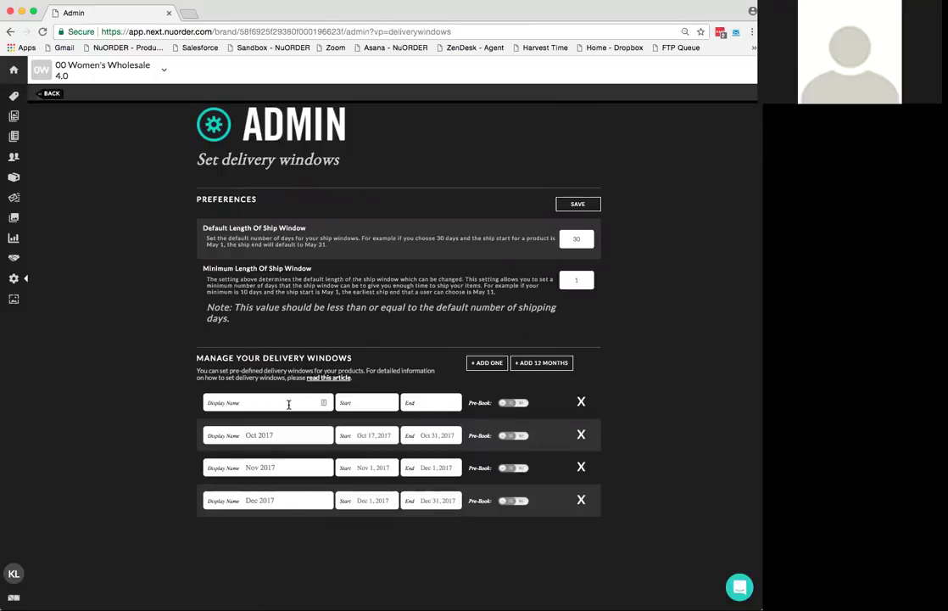
type("Jan 2018")
left_click(365, 405)
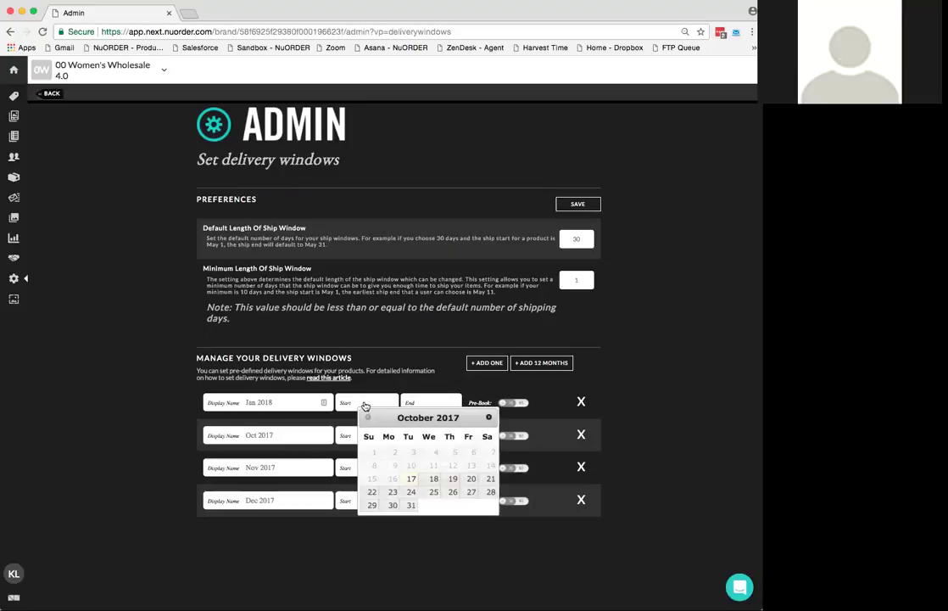
left_click(488, 417)
left_click(488, 417)
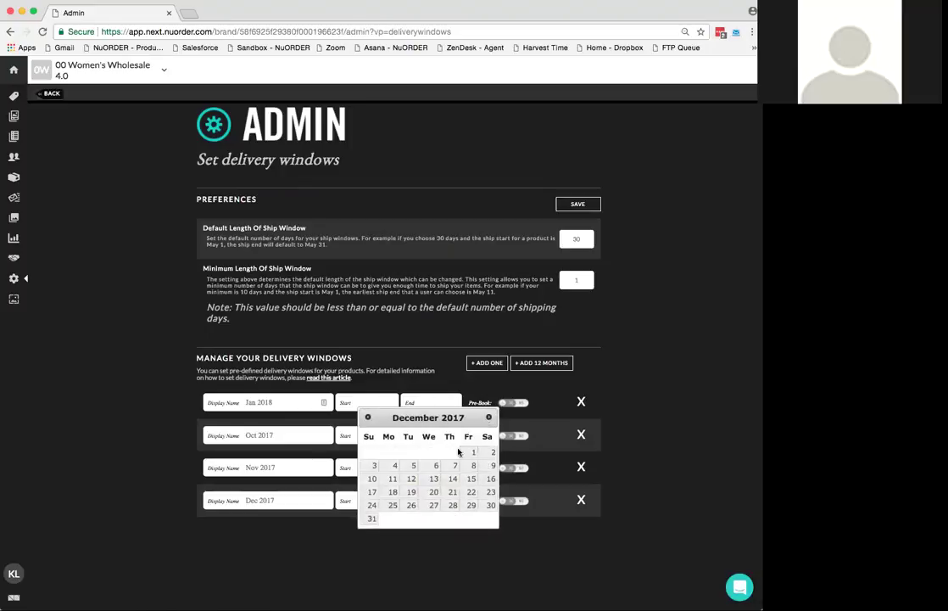
left_click(489, 417)
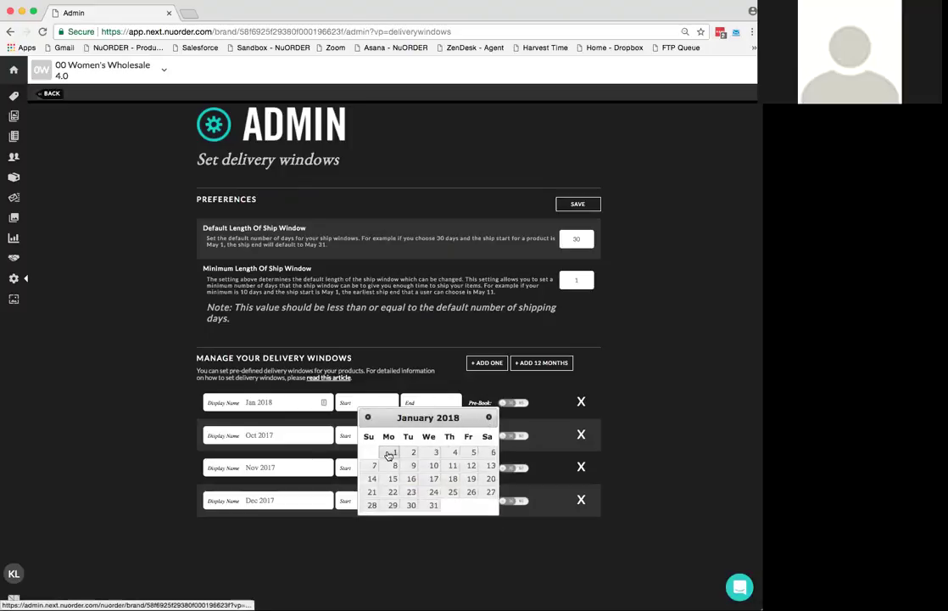
left_click(393, 452)
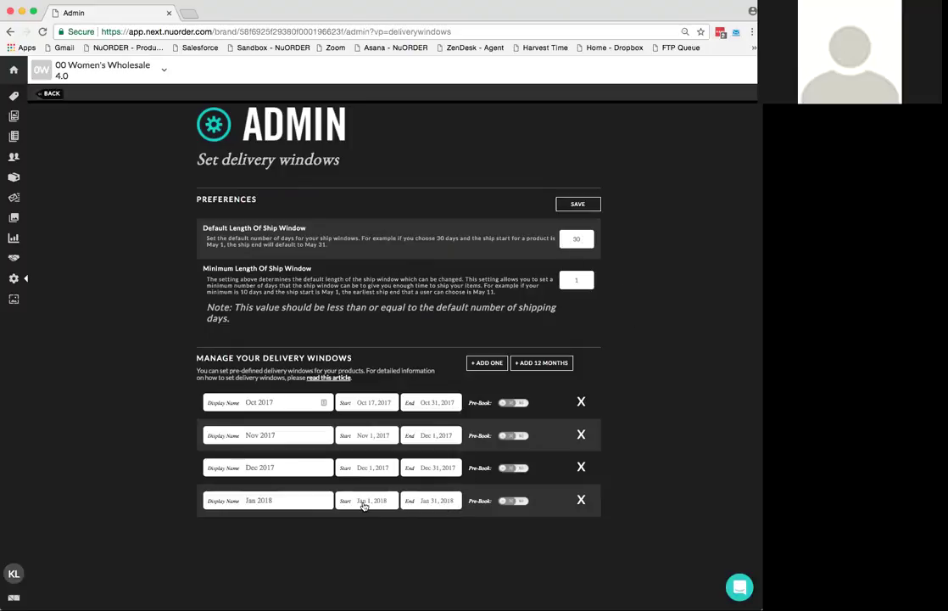
Try Jan 21, 2018 as the Jan 2018 window's end date and restore it to Jan 31, 2018.
left_click(433, 503)
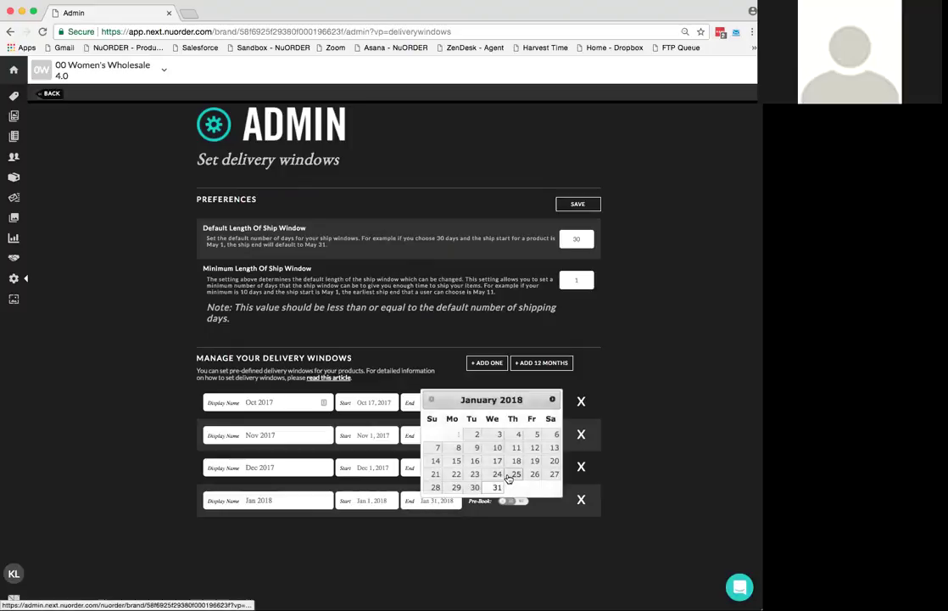
left_click(435, 473)
left_click(435, 500)
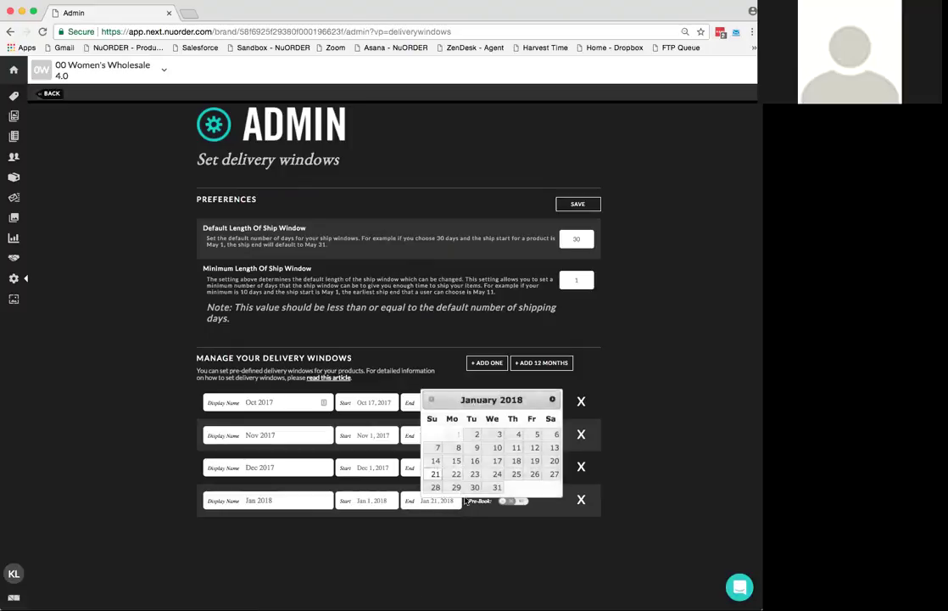
left_click(497, 488)
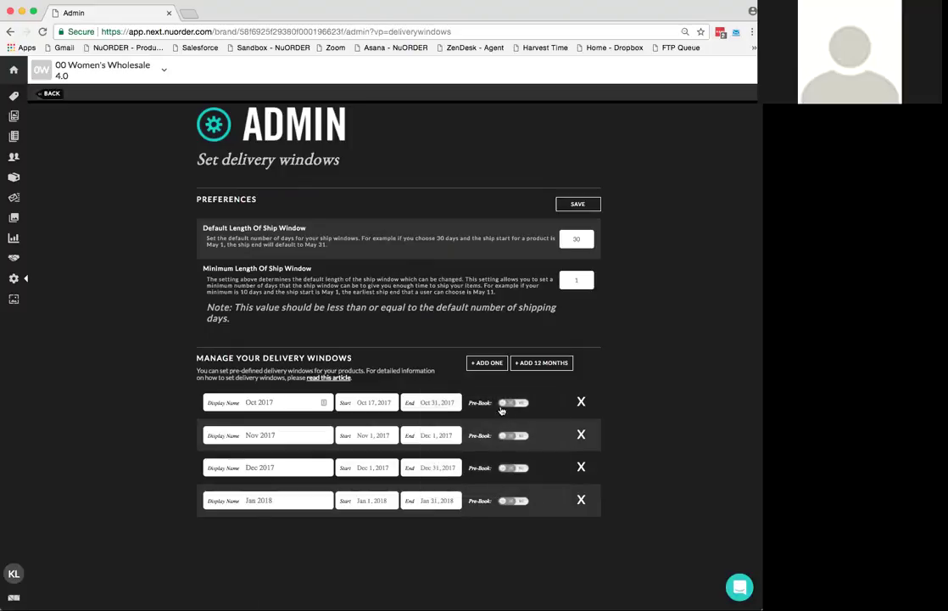
Add one delivery window named "Feb 2018" with a start date of Feb 1, 2018.
left_click(487, 362)
left_click(264, 402)
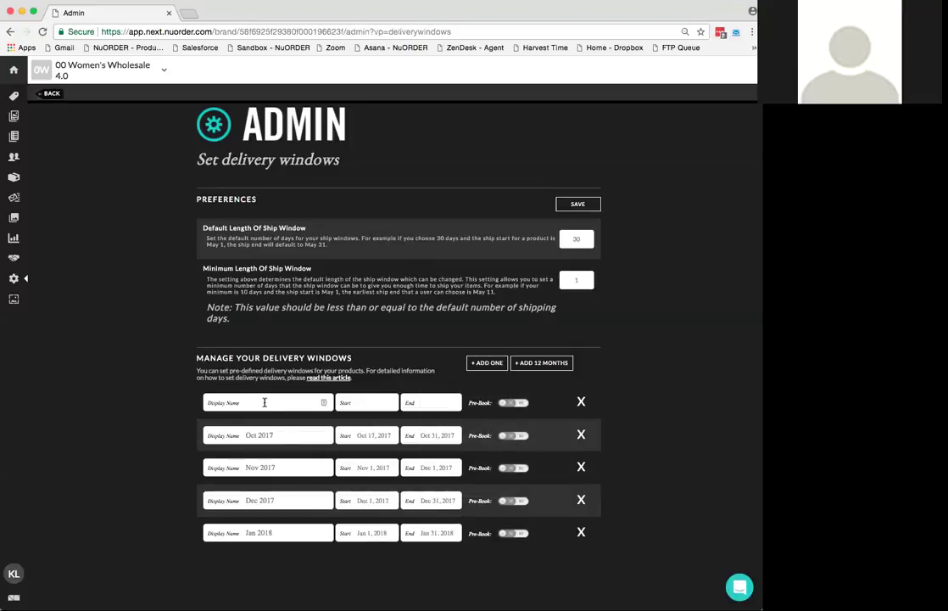
type("Feb 2018")
left_click(367, 404)
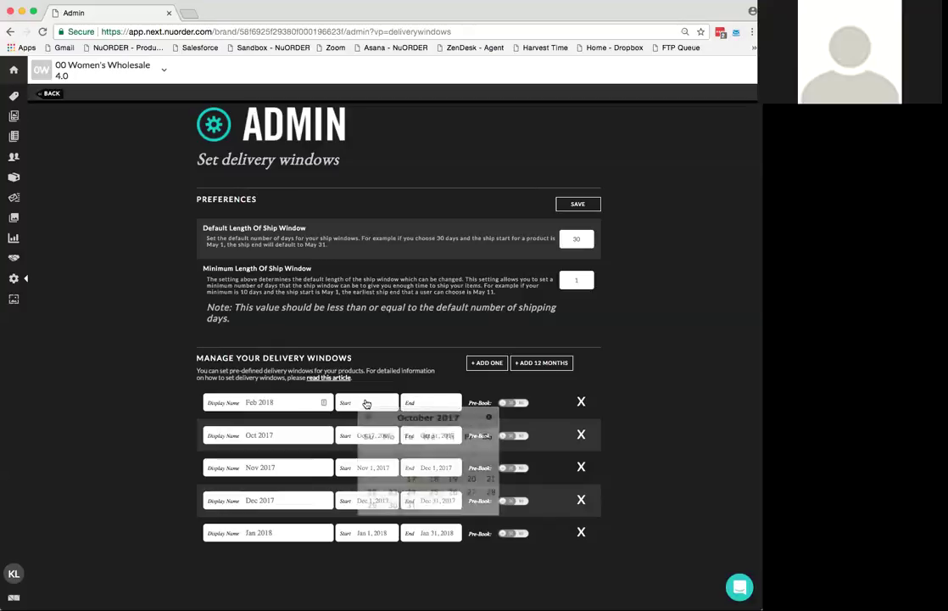
left_click(489, 417)
left_click(489, 418)
left_click(489, 418)
left_click(489, 418)
left_click(454, 453)
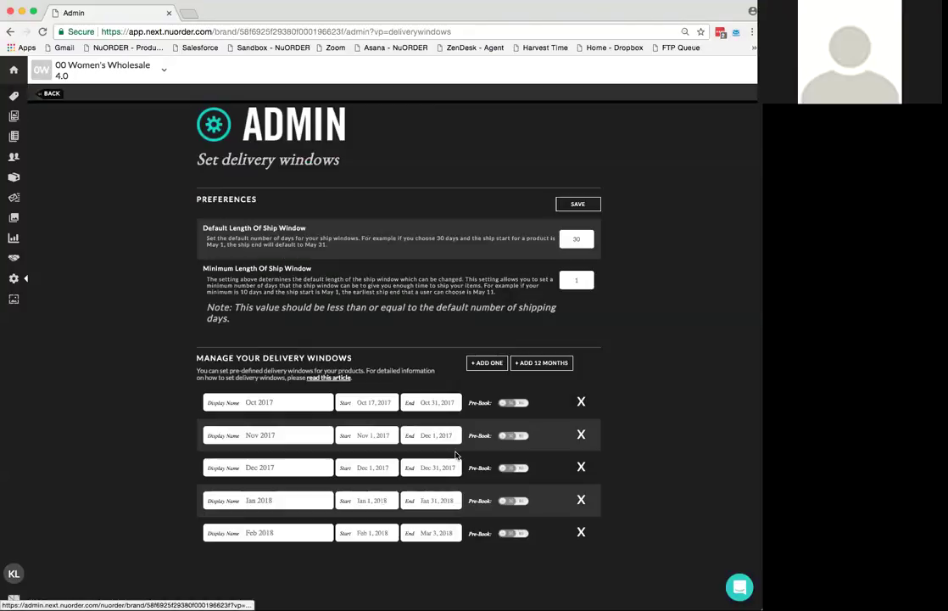
Set the Feb 2018 delivery window's end date to Feb 28, 2018.
left_click(429, 534)
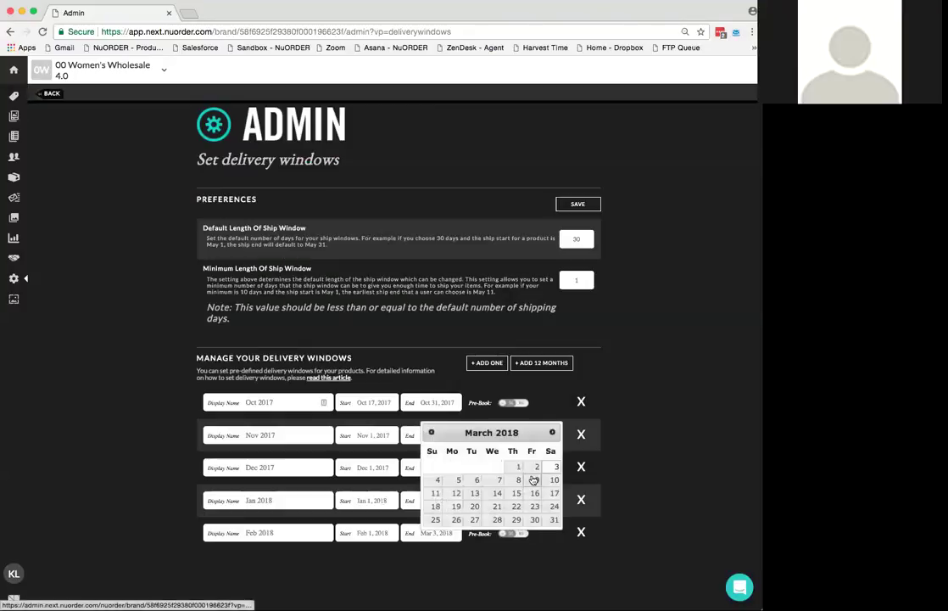
left_click(429, 432)
left_click(495, 520)
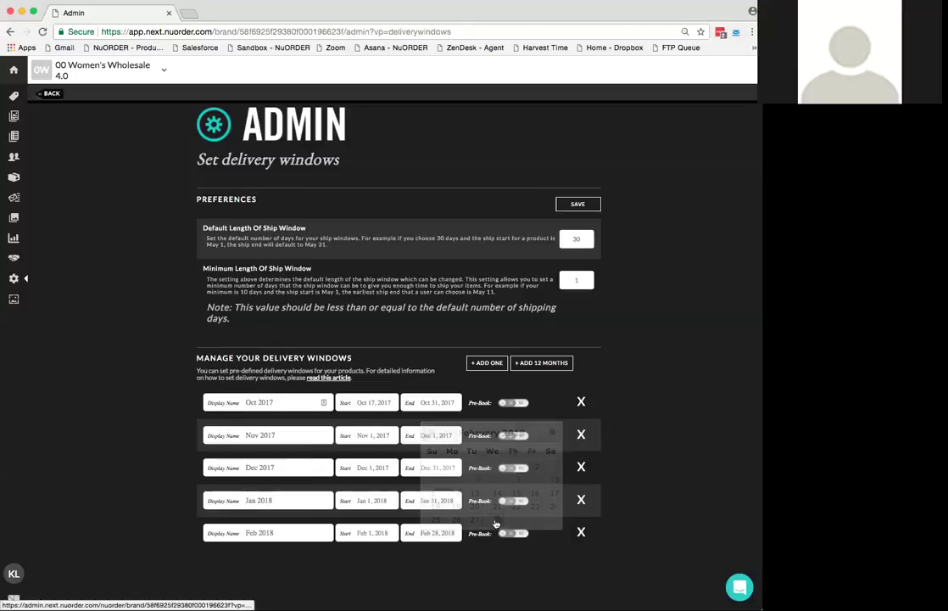
Add one delivery window named "Mar 2018" with a start date of Mar 1, 2018, and turn on its pre-book option.
left_click(490, 362)
type("Ma")
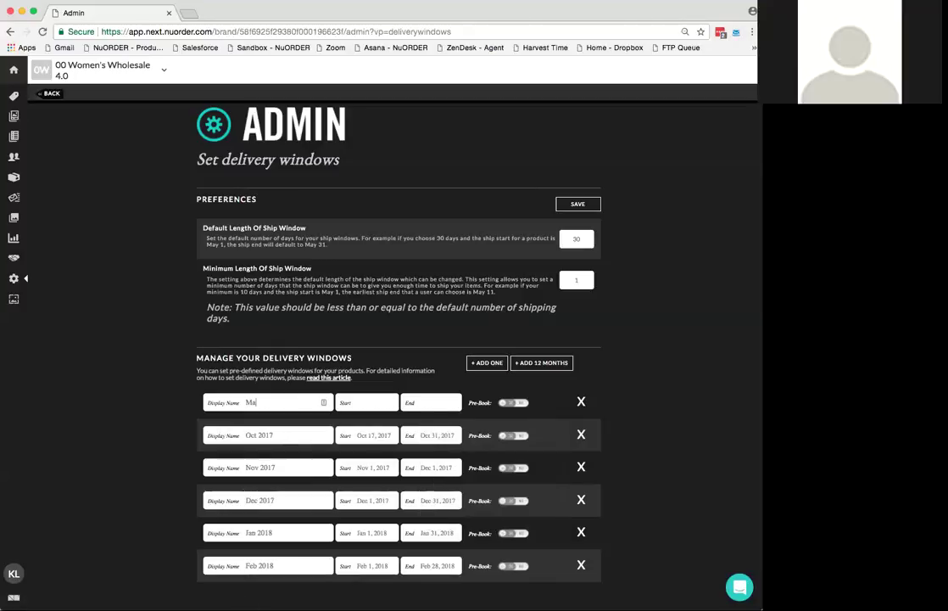
type("r 2018")
left_click(365, 403)
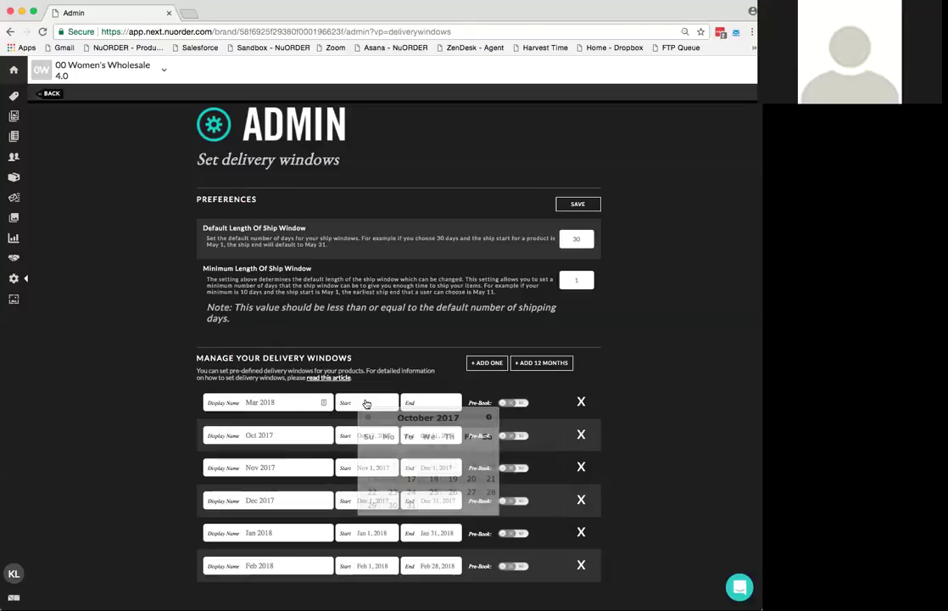
left_click(490, 419)
left_click(490, 417)
left_click(489, 417)
left_click(489, 418)
left_click(489, 418)
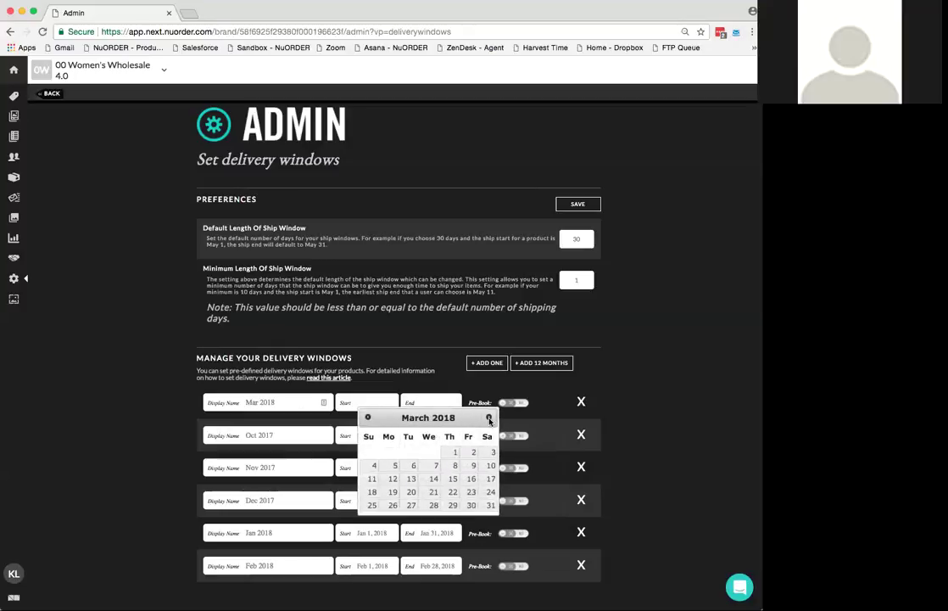
left_click(451, 453)
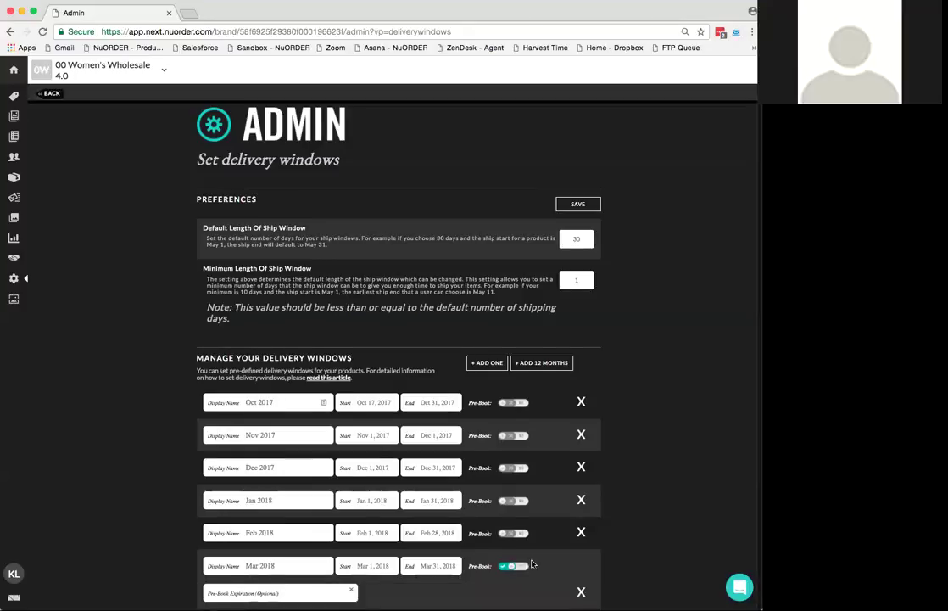
Try Mar 20, 2018 as the Mar 2018 window's optional pre-book expiration and clear it.
scroll(524, 567, "down", 1)
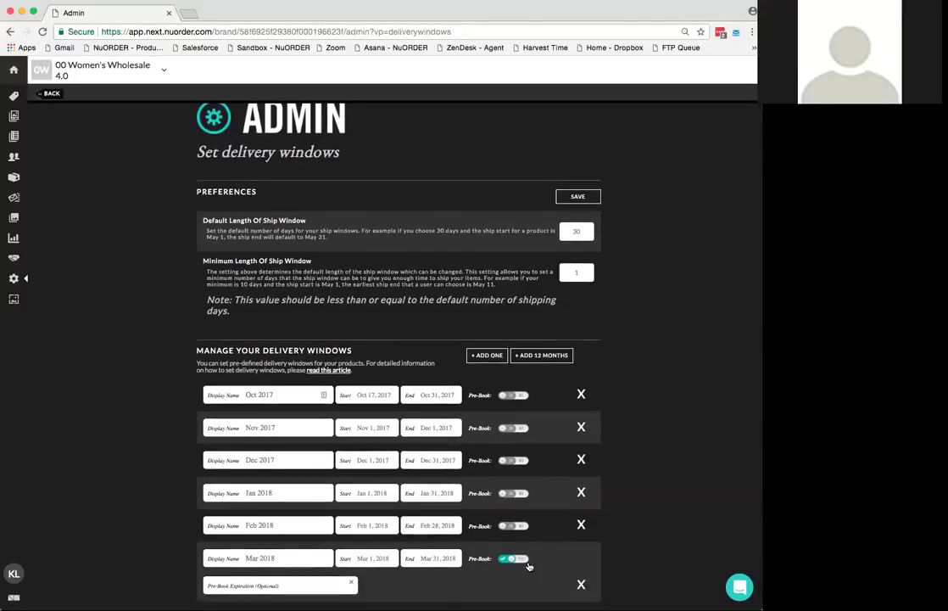
left_click(324, 590)
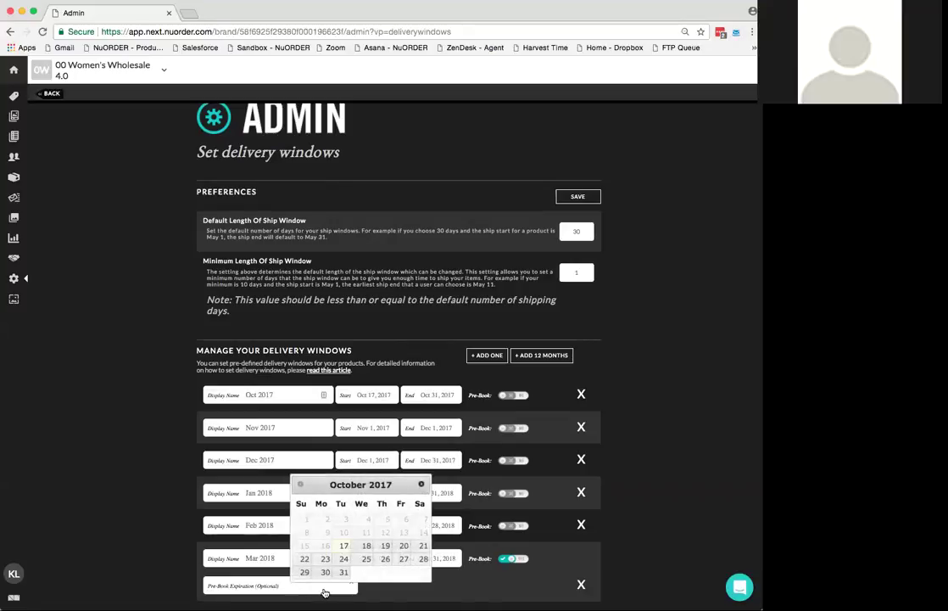
left_click(421, 484)
left_click(422, 484)
left_click(422, 485)
left_click(421, 484)
left_click(422, 484)
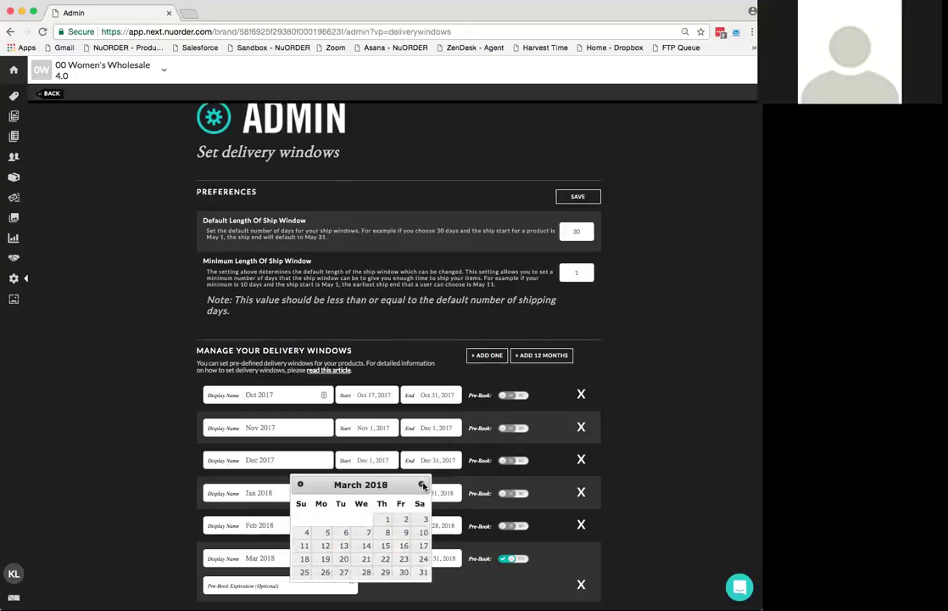
left_click(344, 559)
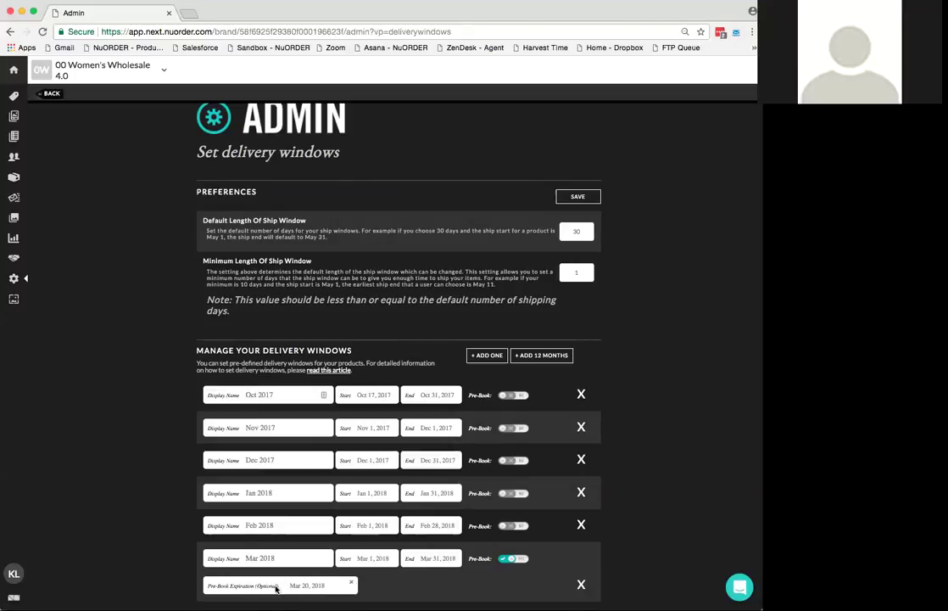
left_click(350, 582)
Add one delivery window named "Apr 2018" with a start date of Apr 1, 2018, and turn on its pre-book option.
left_click(487, 355)
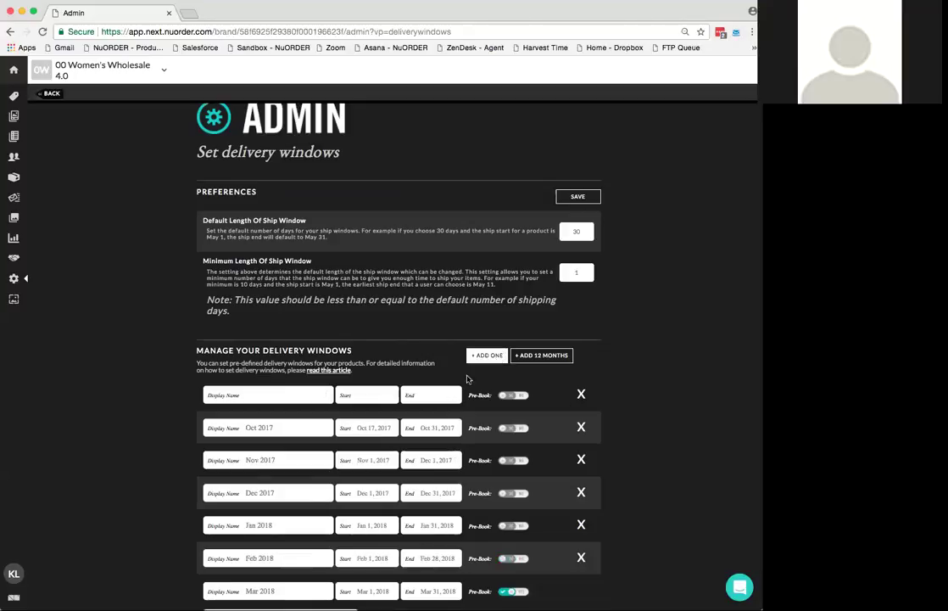
scroll(442, 398, "down", 1)
type("Apr 2018")
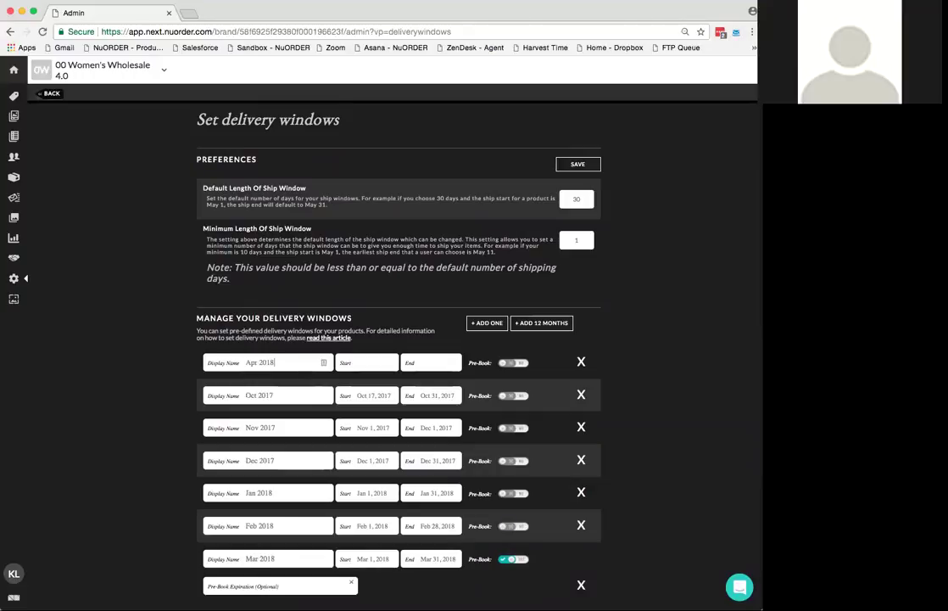
left_click(377, 363)
left_click(490, 377)
left_click(490, 378)
left_click(491, 378)
left_click(491, 378)
left_click(490, 377)
left_click(490, 377)
left_click(378, 412)
left_click(516, 586)
scroll(649, 555, "down", 1)
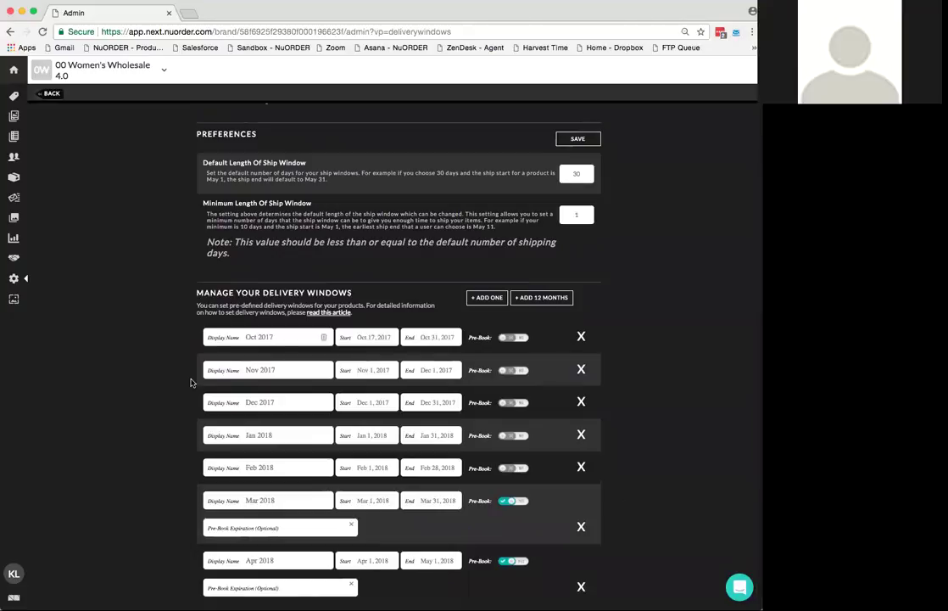
Reload the delivery windows page and review the list of windows.
scroll(632, 224, "up", 3)
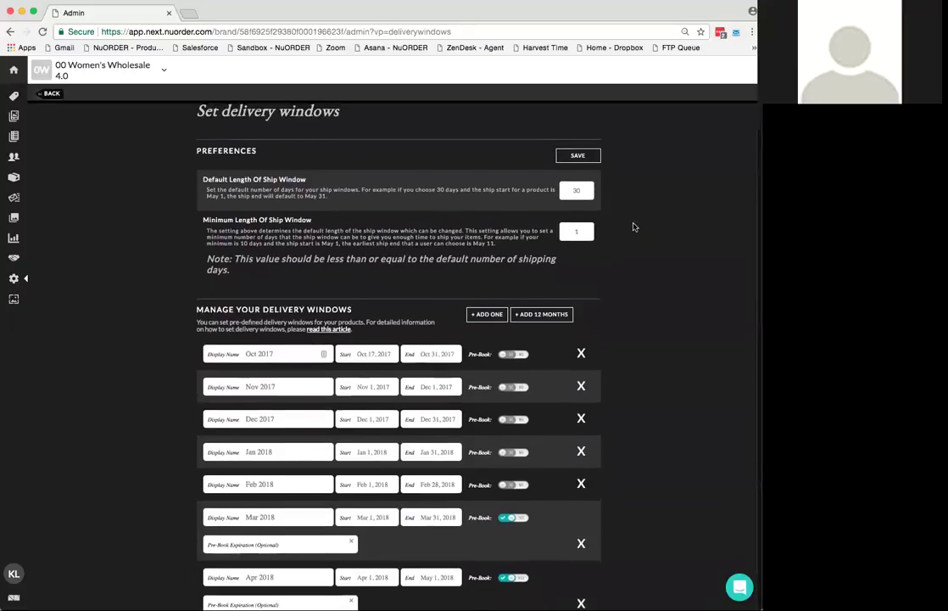
left_click(42, 31)
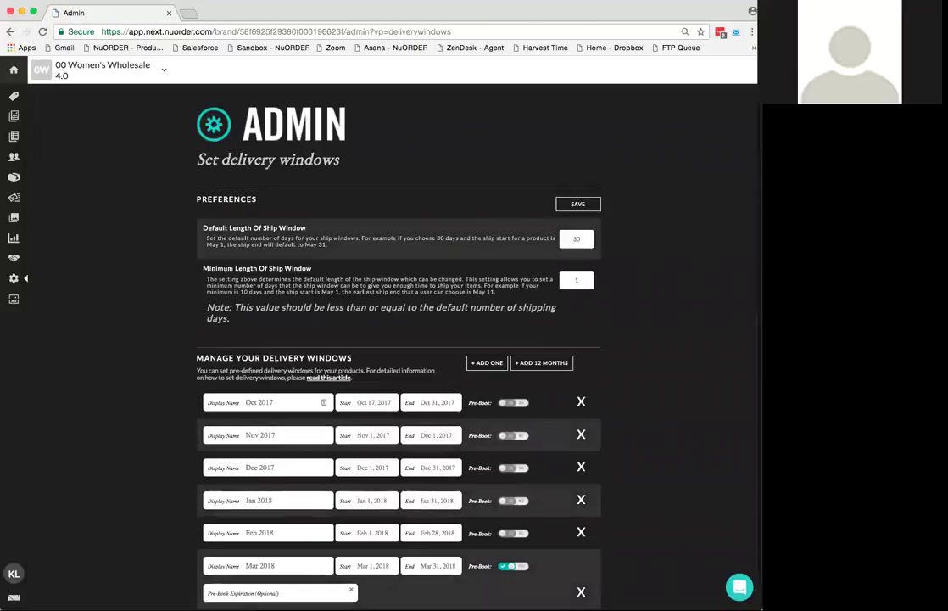
scroll(483, 517, "down", 2)
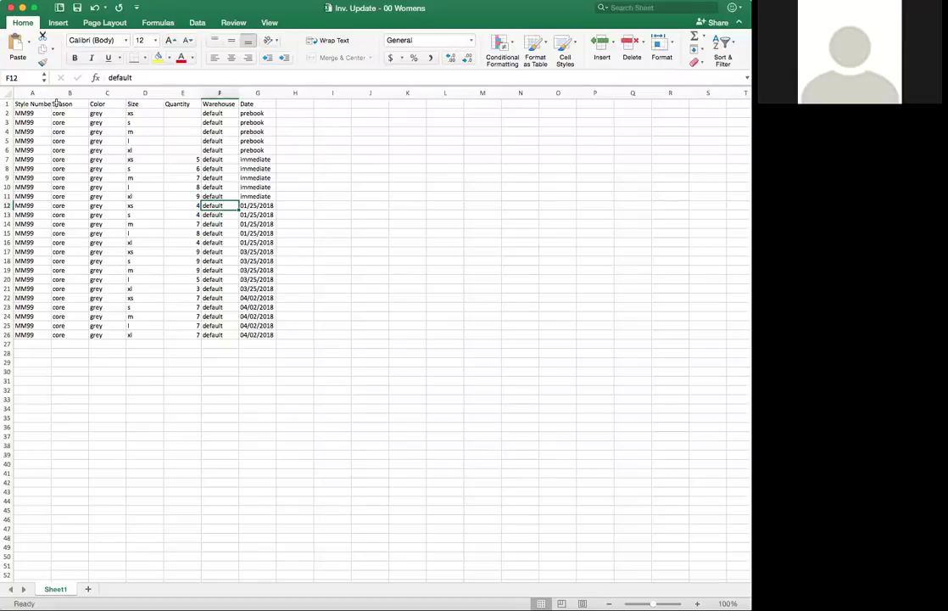
Switch to the "Inv. Update - 00 Womens" Excel workbook, widen the Date column and examine the prebook rows' warehouse, date and quantity cells.
left_click(210, 112)
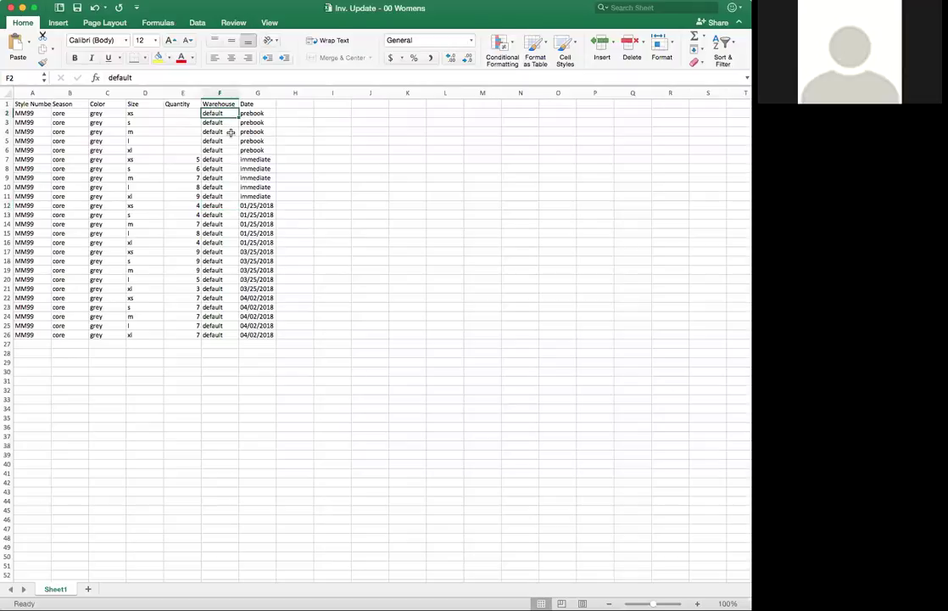
left_click_drag(277, 93, 283, 93)
left_click(280, 113)
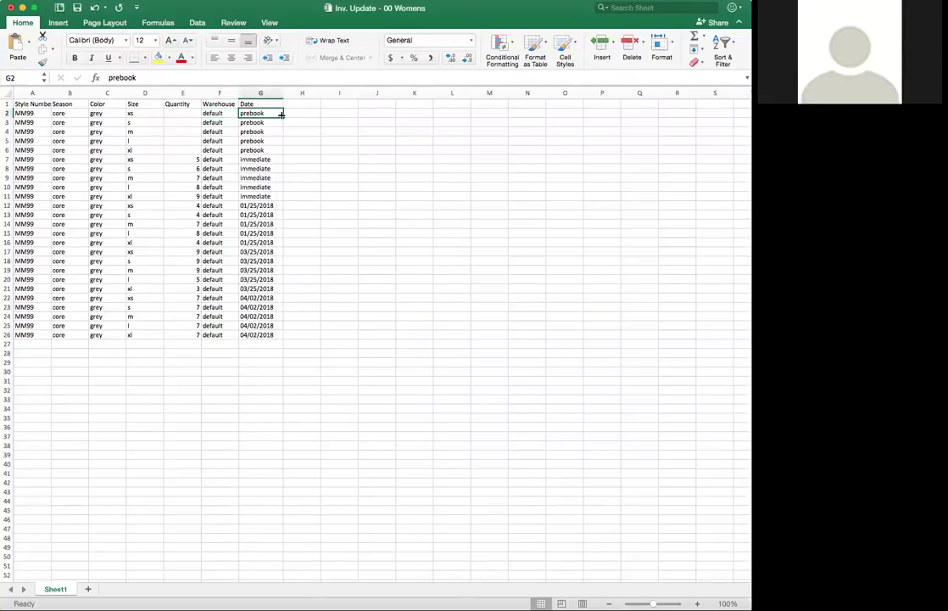
left_click_drag(271, 114, 274, 140)
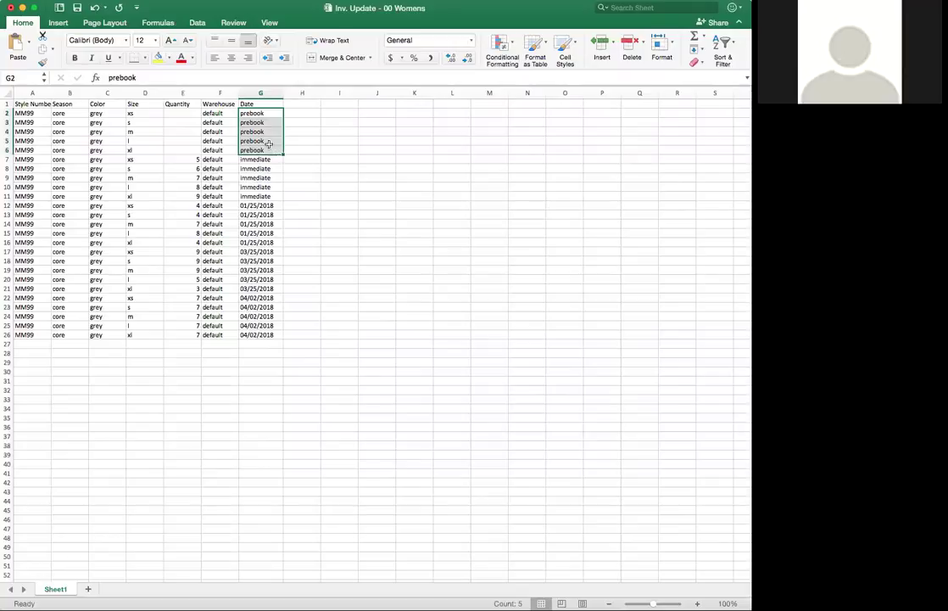
left_click_drag(180, 114, 182, 150)
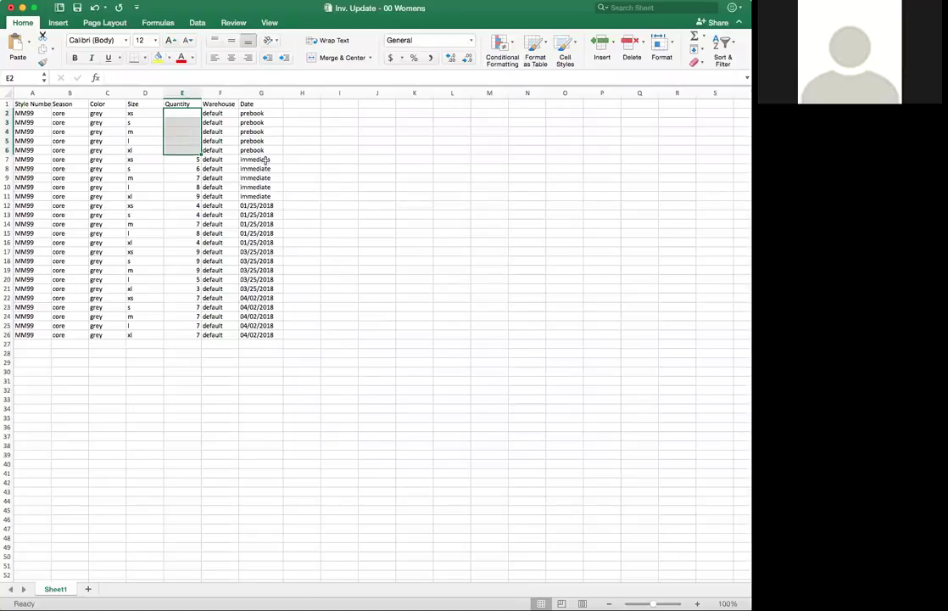
Examine the Date and Quantity cells of the immediate rows and of the rows with specific calendar dates.
left_click_drag(275, 159, 276, 196)
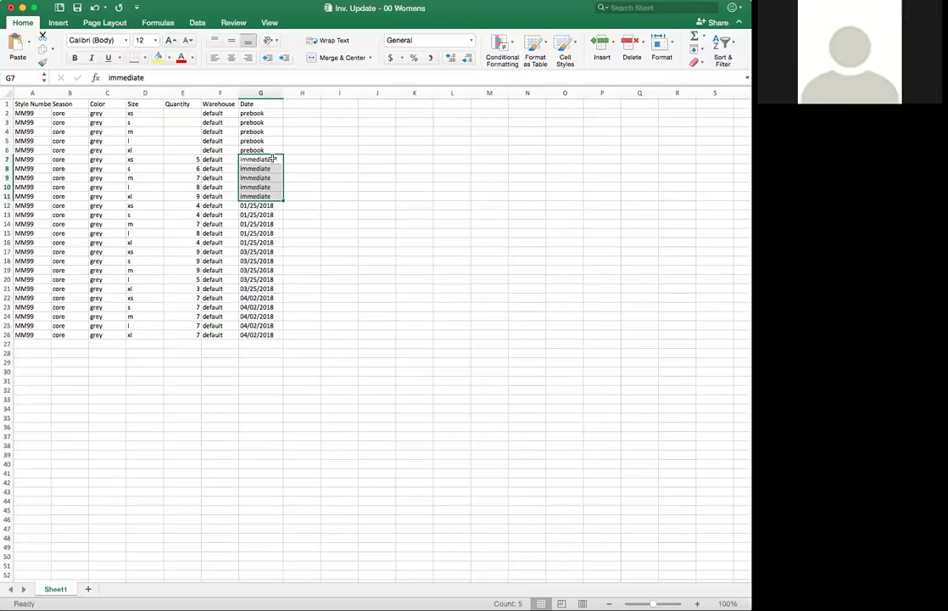
left_click_drag(183, 159, 184, 197)
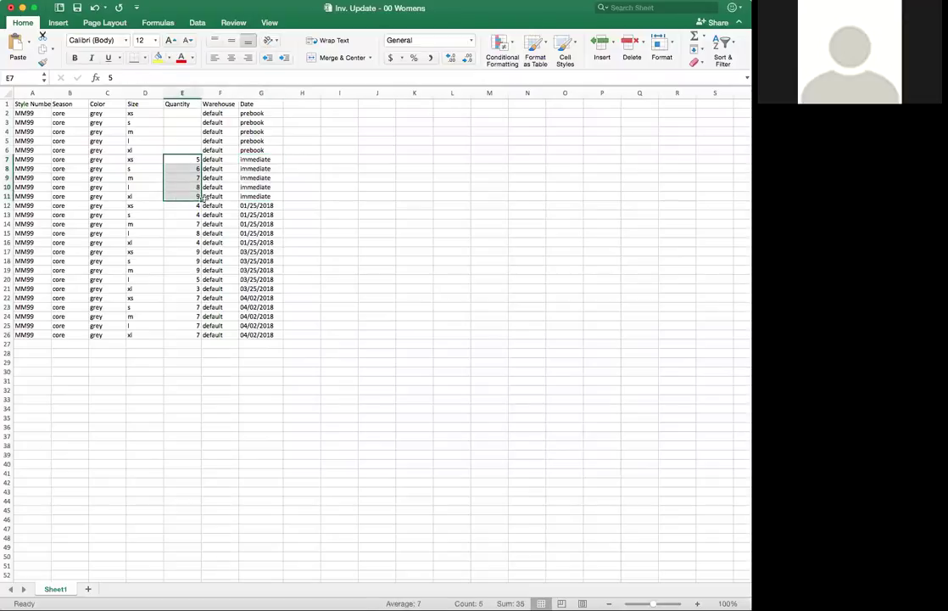
left_click(257, 205)
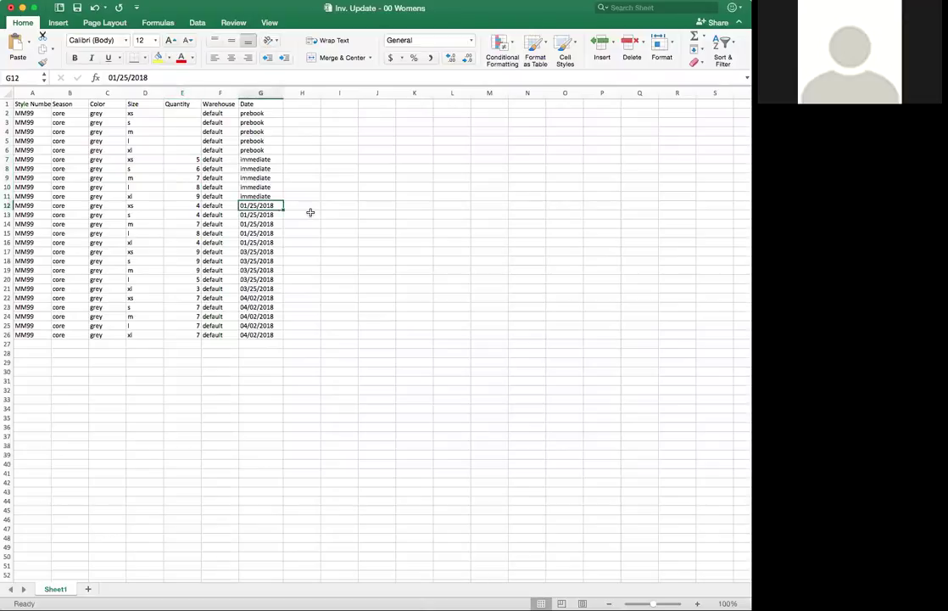
left_click_drag(277, 205, 270, 334)
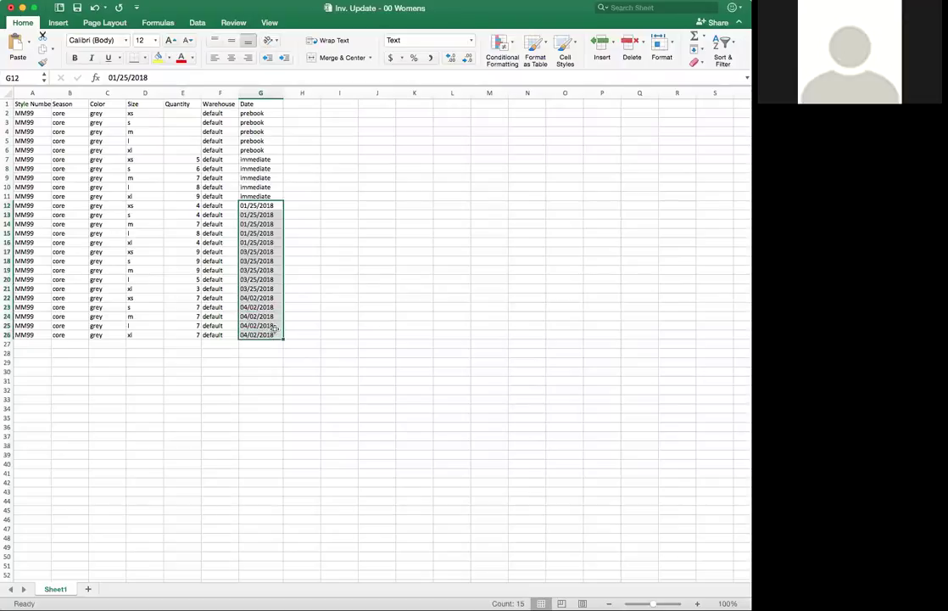
left_click(172, 207)
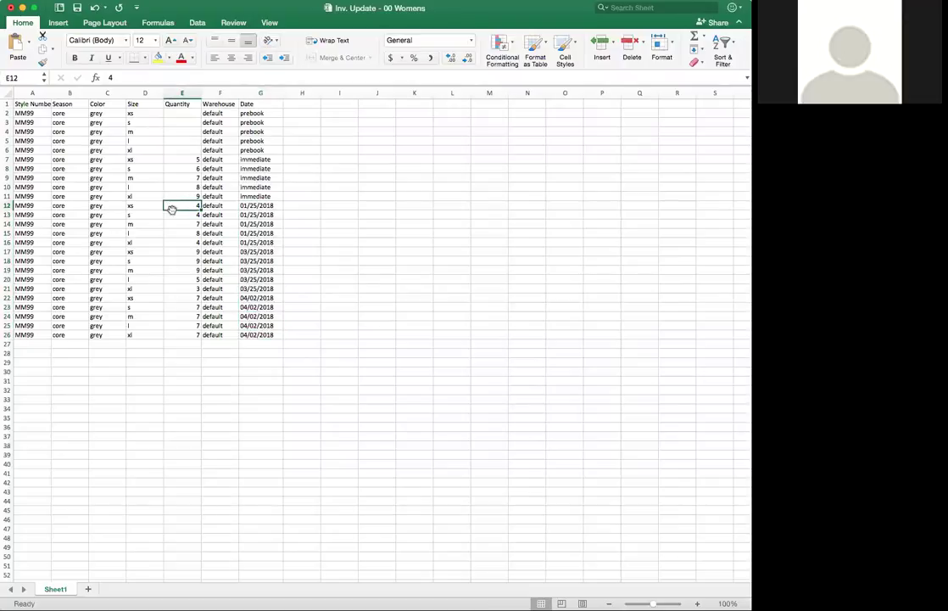
key("super+c")
left_click(274, 205)
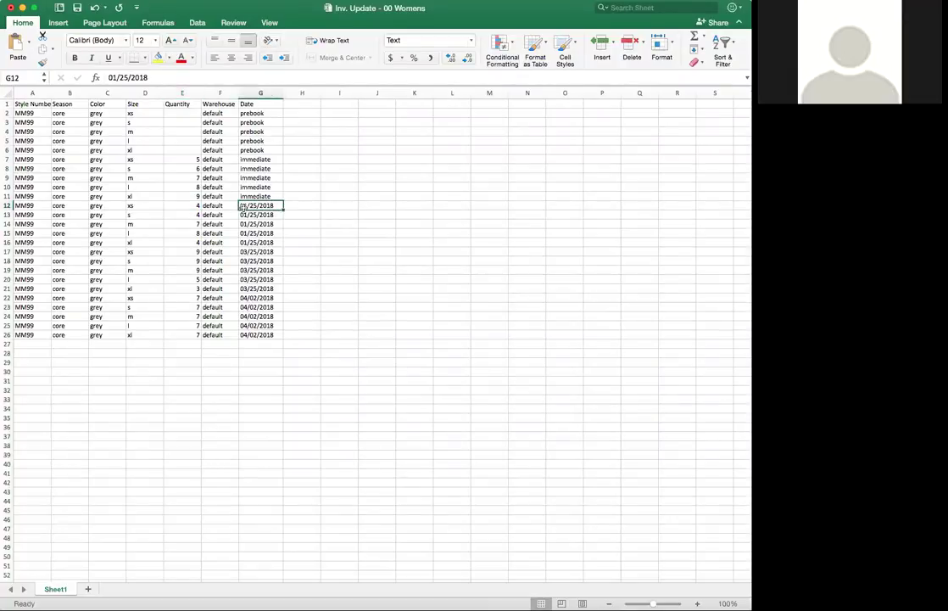
left_click(191, 205)
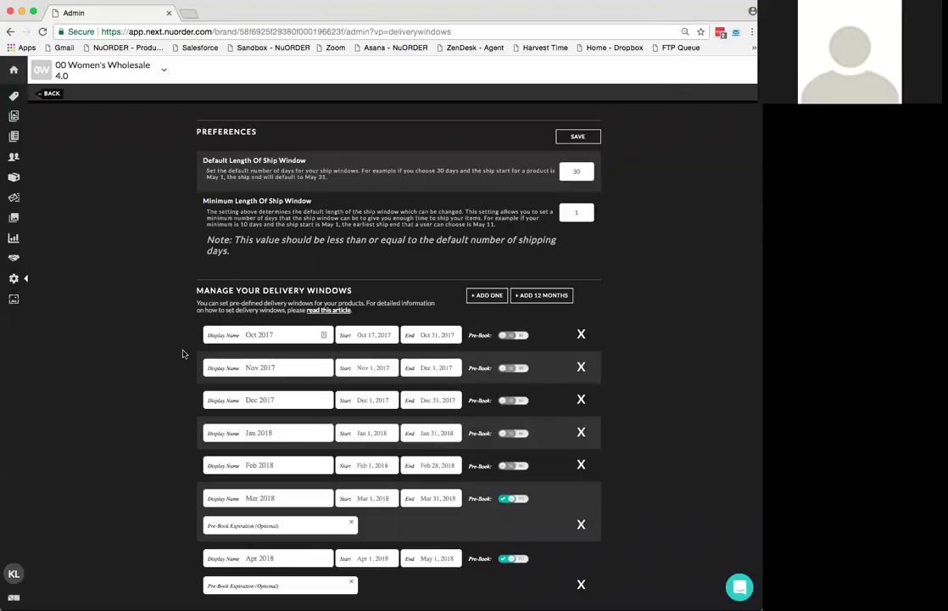
Switch back to NuORDER in the browser, search the product catalog for "mm99" and open the grey ines jumper's details.
scroll(179, 357, "up", 2)
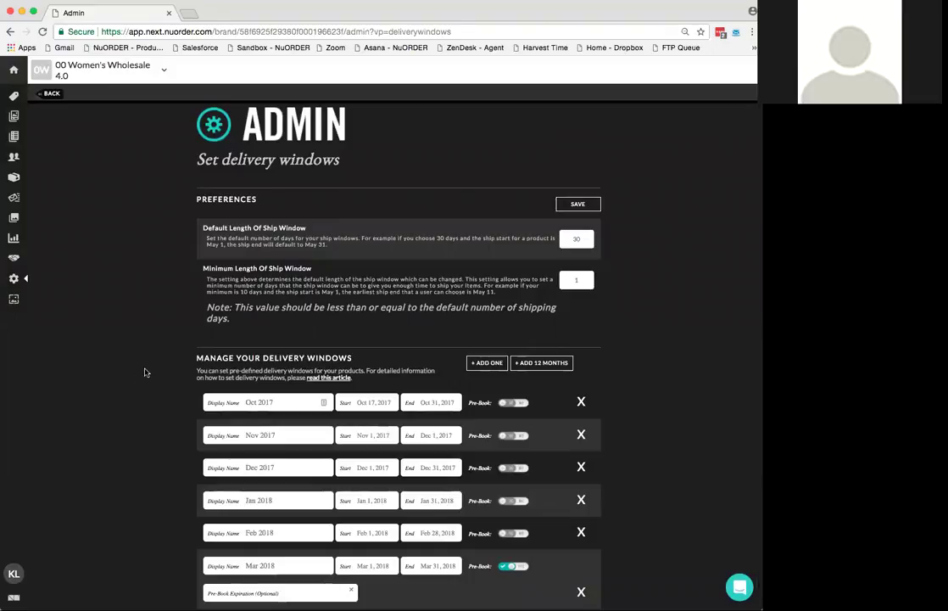
left_click(14, 100)
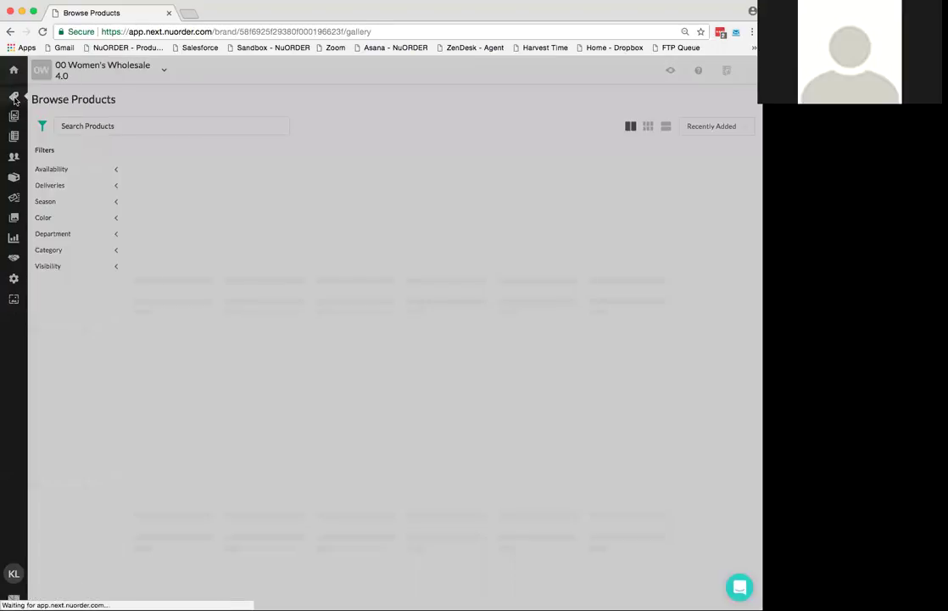
left_click(70, 331)
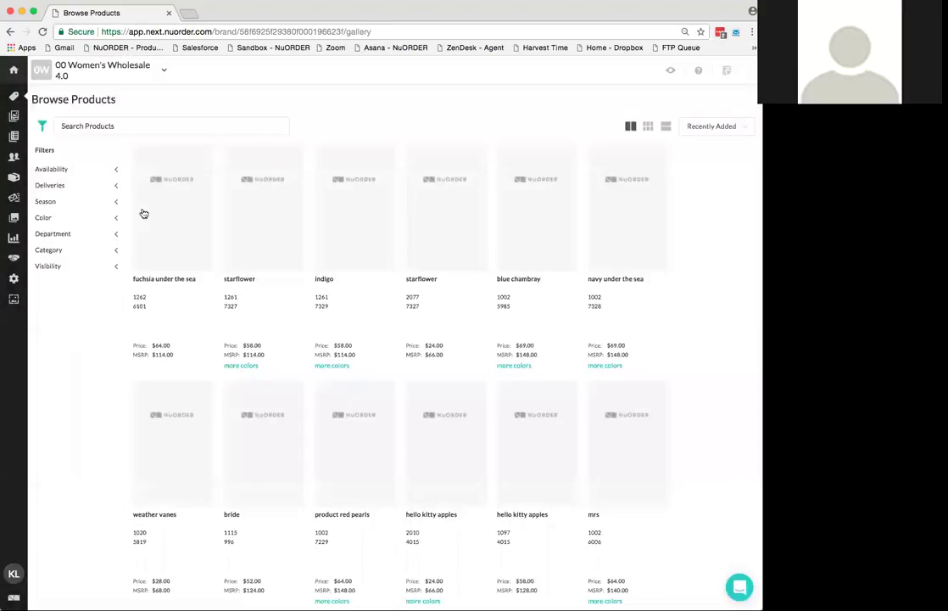
left_click(119, 126)
type("mm99")
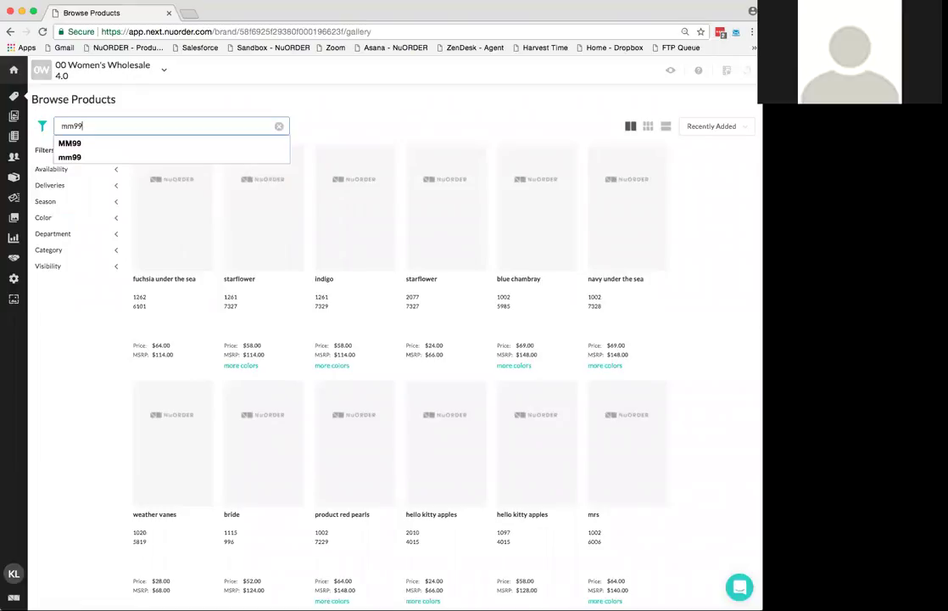
key("Return")
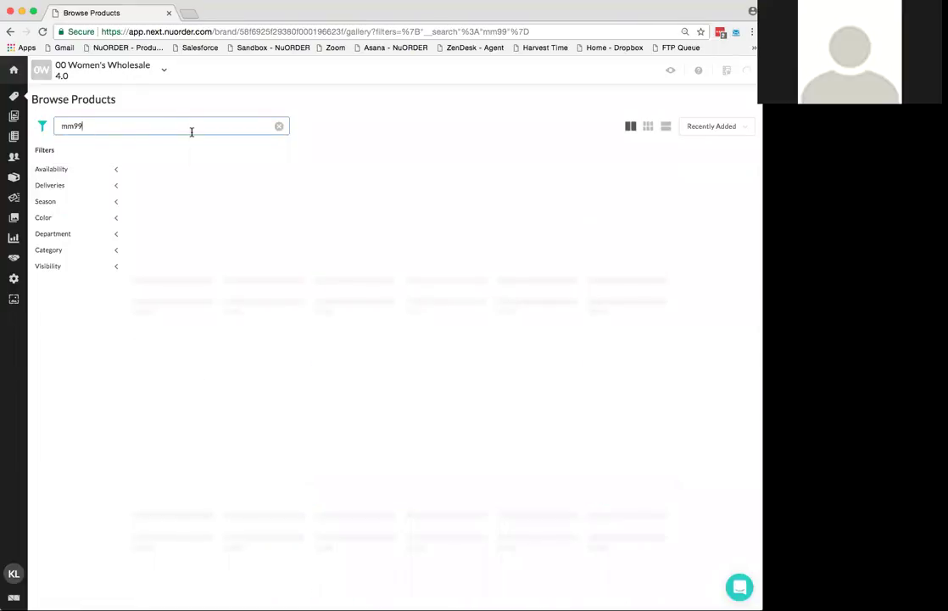
left_click(182, 204)
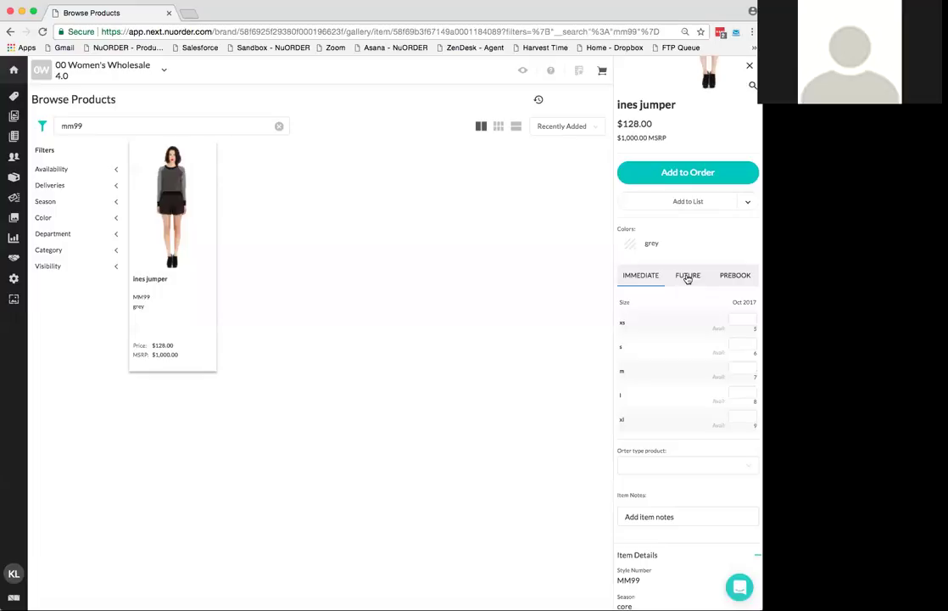
Review the ines jumper's size availability for its immediate, future and prebook delivery windows.
scroll(690, 301, "down", 2)
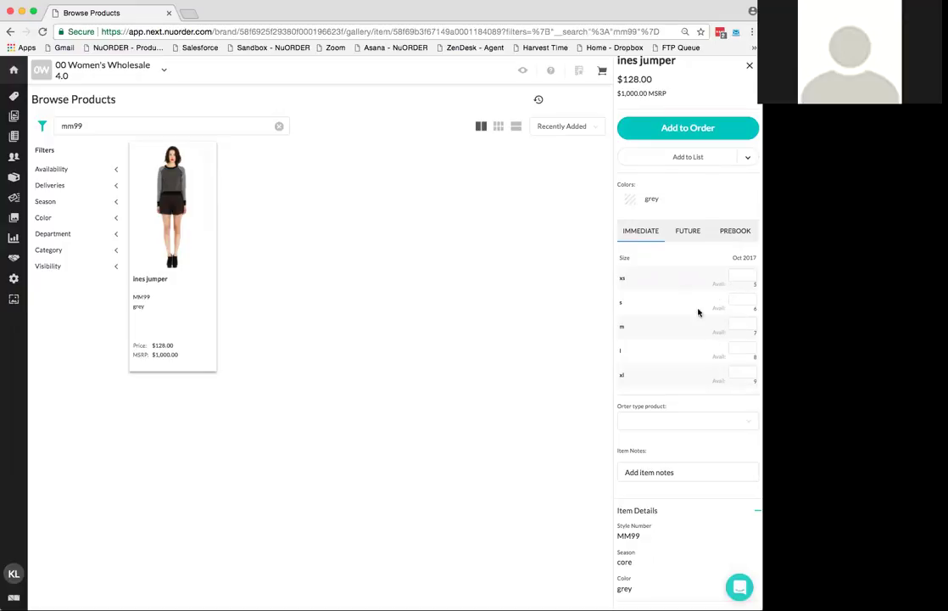
left_click(681, 233)
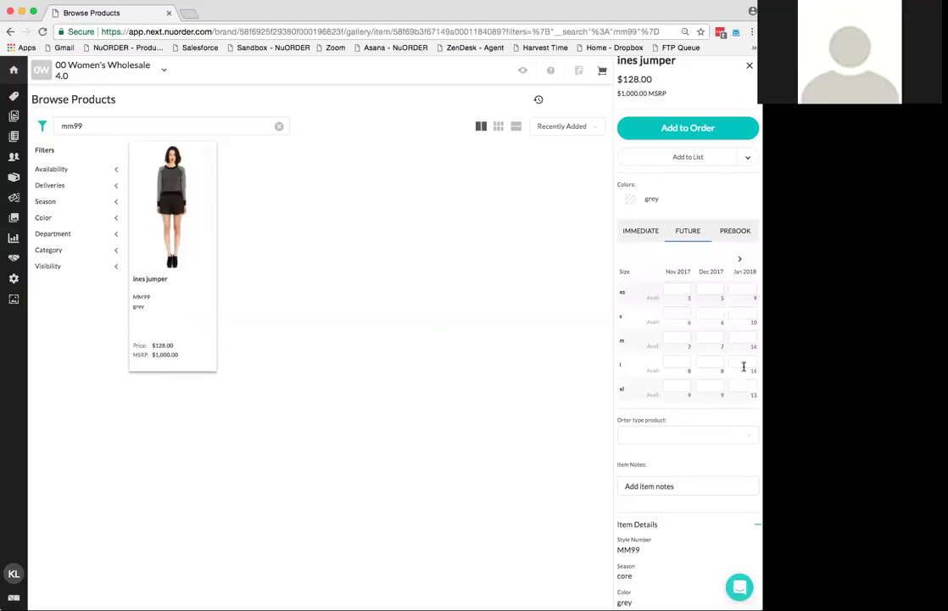
left_click(744, 264)
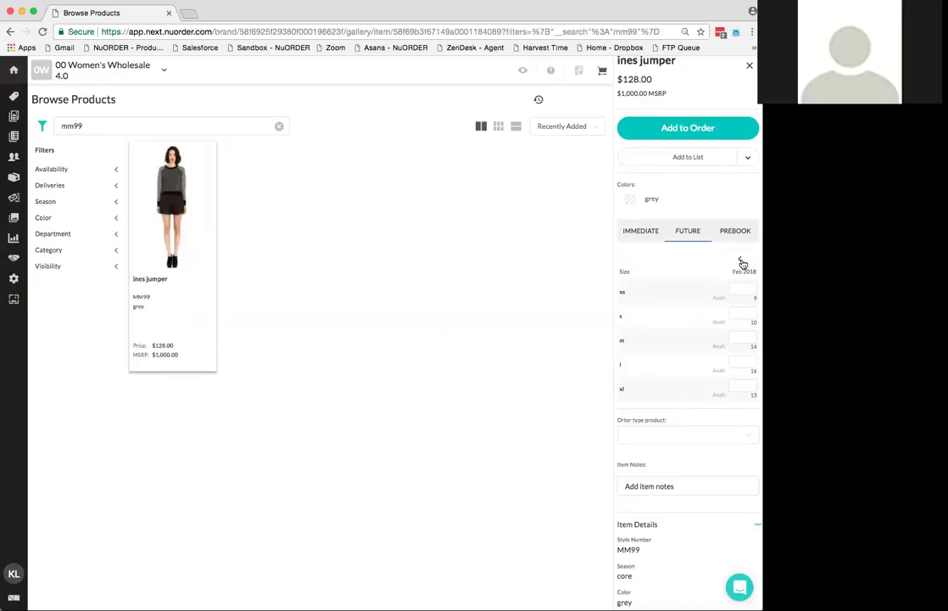
left_click(740, 260)
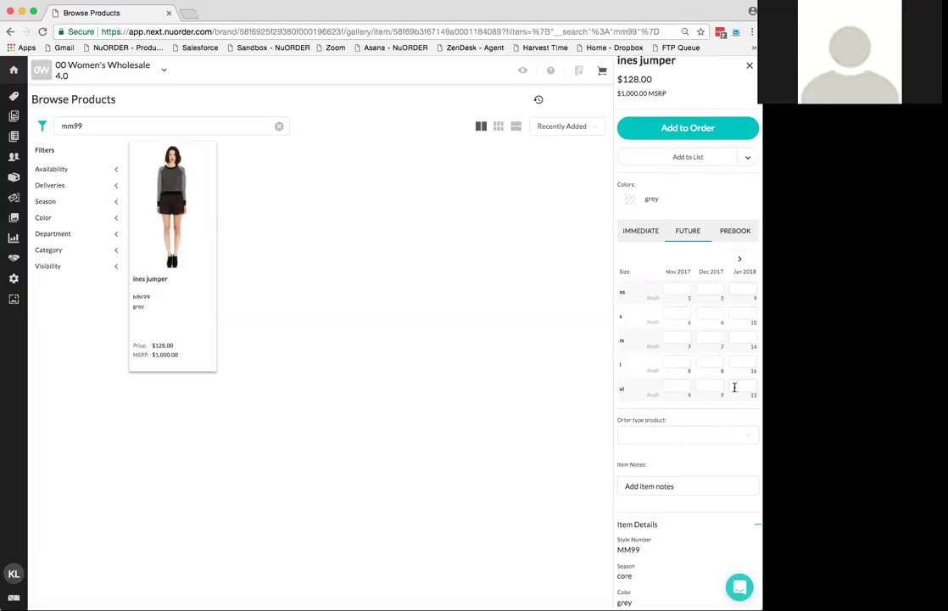
left_click(710, 313)
left_click(751, 313)
type("10")
left_click(736, 234)
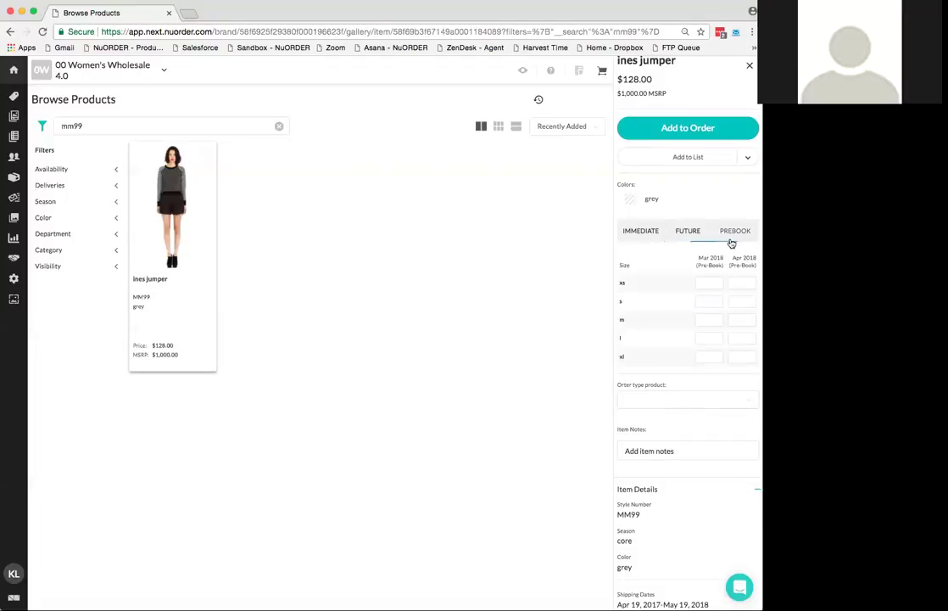